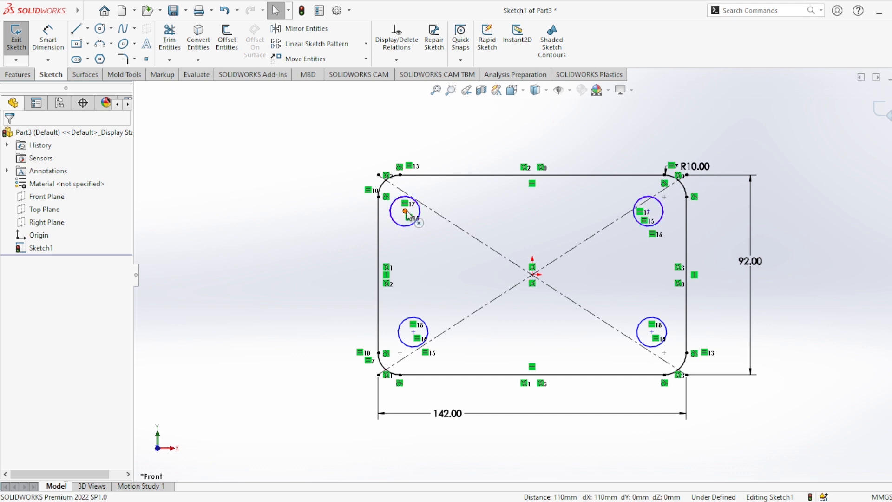
Add vertical relations between the centres of the two left circles and between the centres of the two right circles
{"action": "left_click", "coordinate": [405, 211]}
{"action": "left_click", "coordinate": [413, 332], "text": "ctrl"}
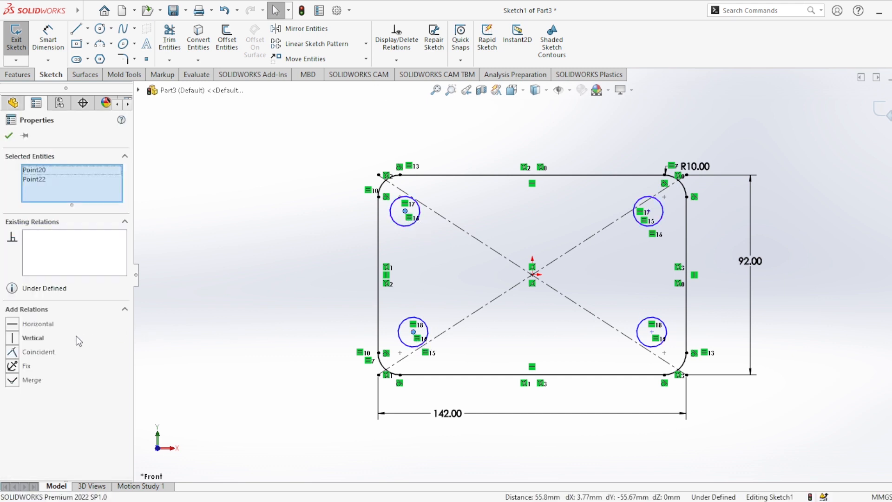
{"action": "left_click", "coordinate": [11, 338]}
{"action": "left_click", "coordinate": [8, 136]}
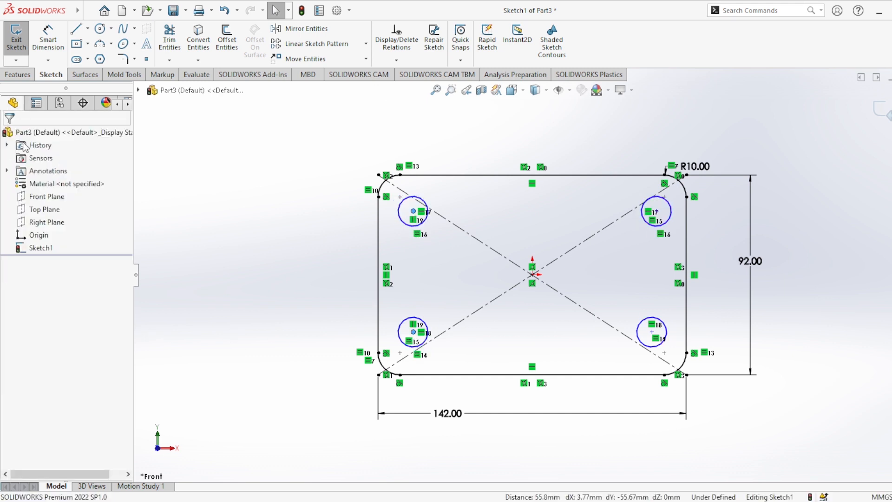
{"action": "left_click", "coordinate": [657, 212]}
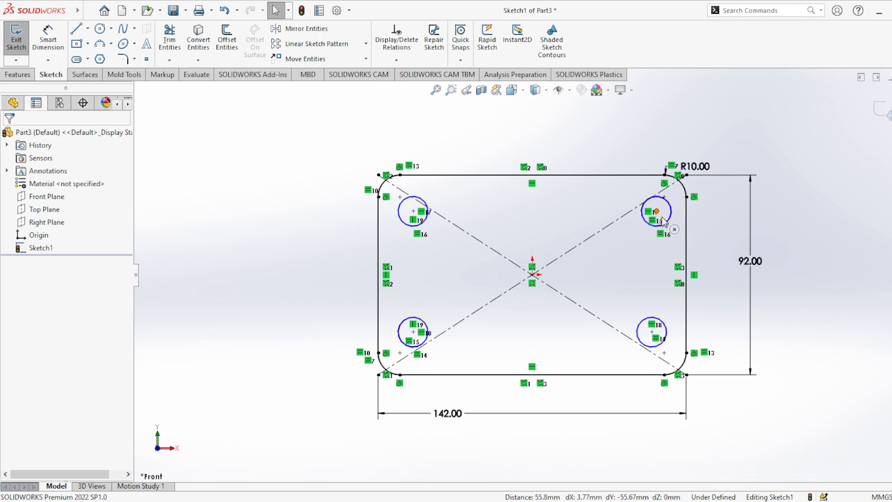
{"action": "left_click", "coordinate": [653, 333], "text": "ctrl"}
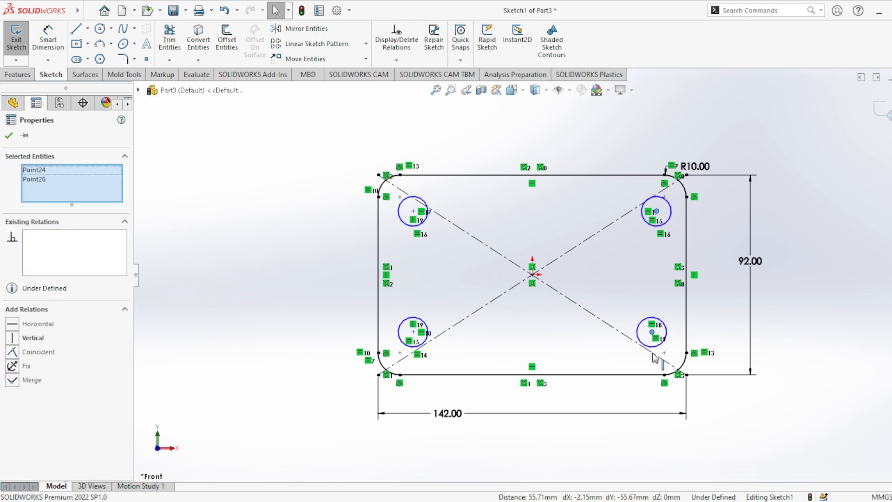
{"action": "left_click", "coordinate": [12, 338]}
{"action": "left_click", "coordinate": [8, 135]}
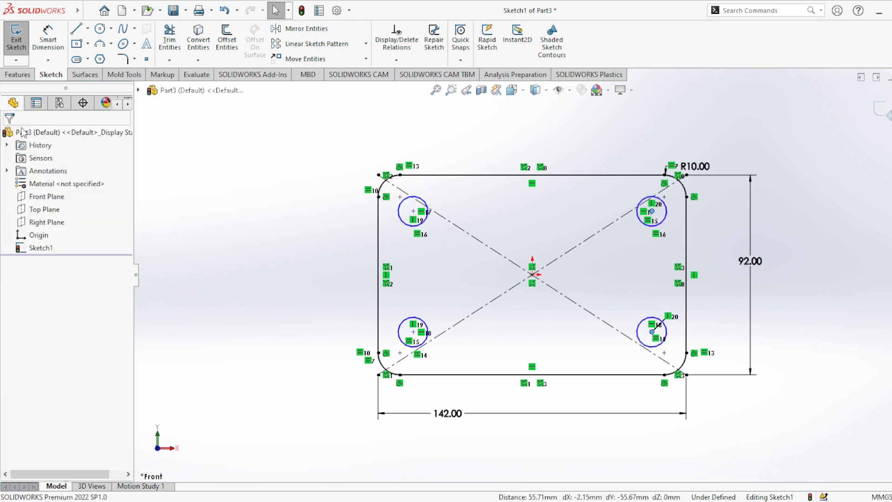
Dimension the upper-left circle's centre 21 mm from the rectangle's top edge
{"action": "left_click", "coordinate": [48, 39]}
{"action": "left_click", "coordinate": [413, 211]}
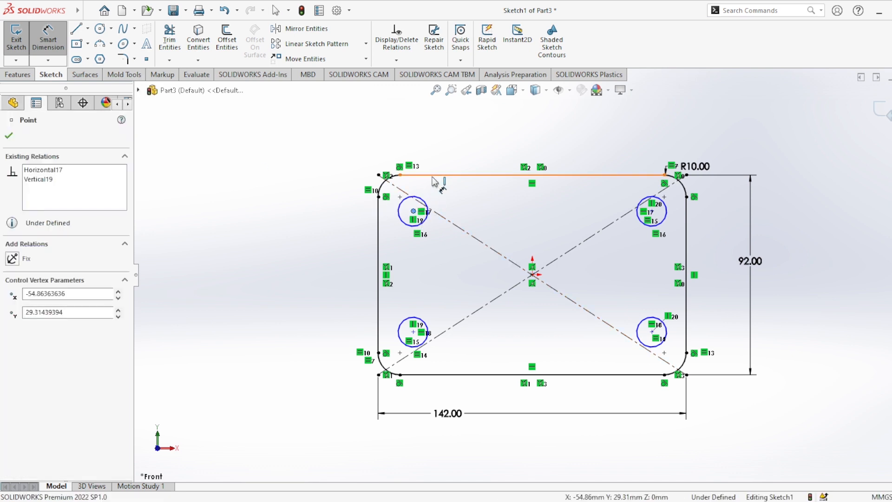
{"action": "left_click", "coordinate": [433, 175]}
{"action": "left_click", "coordinate": [338, 202]}
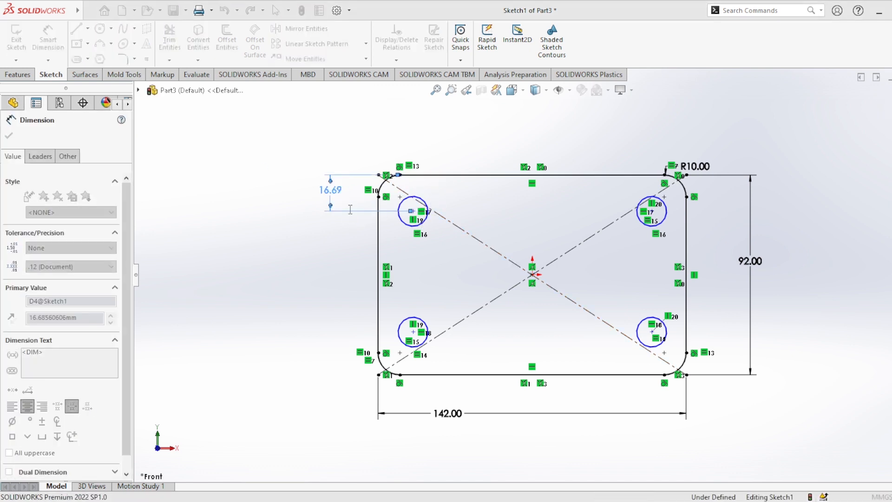
{"action": "type", "text": "21"}
{"action": "key", "text": "Return"}
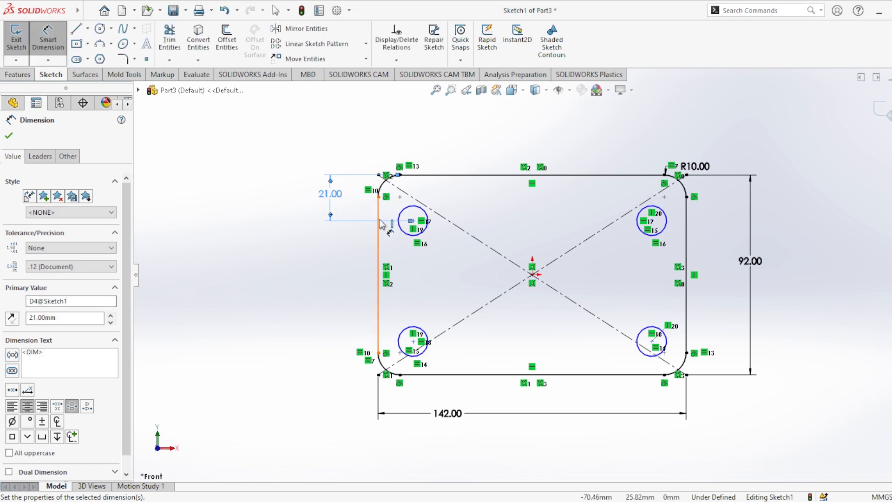
Dimension the upper-left circle's centre 21 mm from the rectangle's left edge
{"action": "left_click", "coordinate": [379, 219]}
{"action": "left_click", "coordinate": [413, 221]}
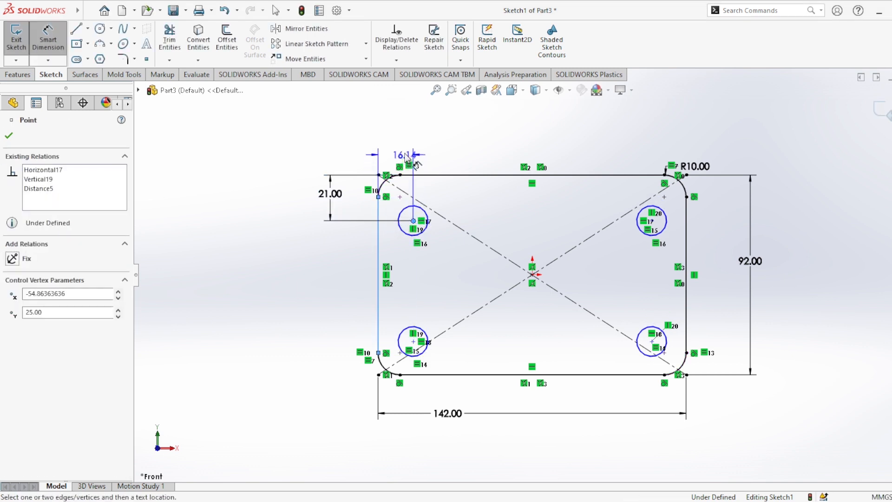
{"action": "left_click", "coordinate": [390, 143]}
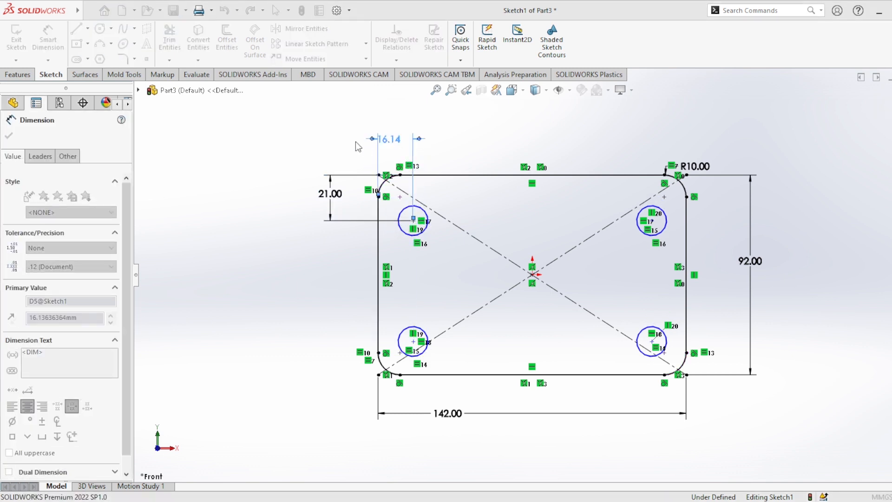
{"action": "type", "text": "21"}
{"action": "key", "text": "Return"}
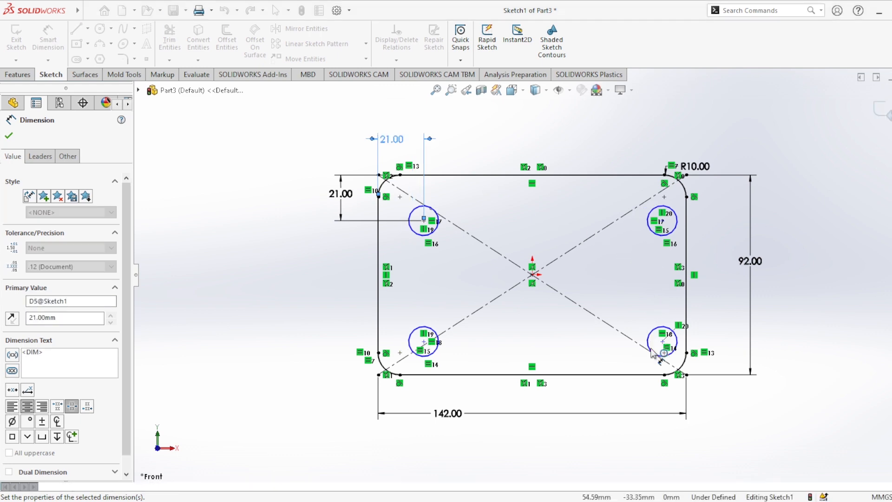
Dimension the lower-right circle's centre 21 mm from the rectangle's right edge
{"action": "scroll", "coordinate": [662, 354], "scroll_direction": "down", "scroll_amount": 5}
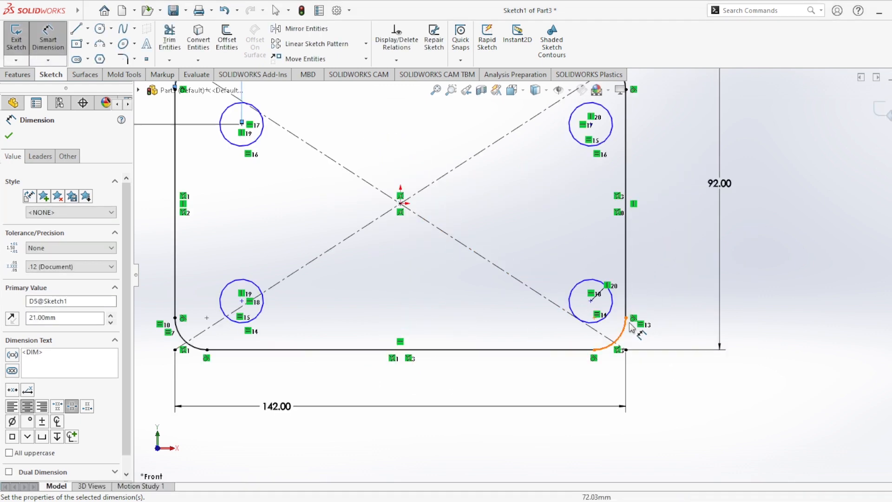
{"action": "left_click", "coordinate": [632, 289]}
{"action": "left_click", "coordinate": [579, 297]}
{"action": "left_click", "coordinate": [592, 399]}
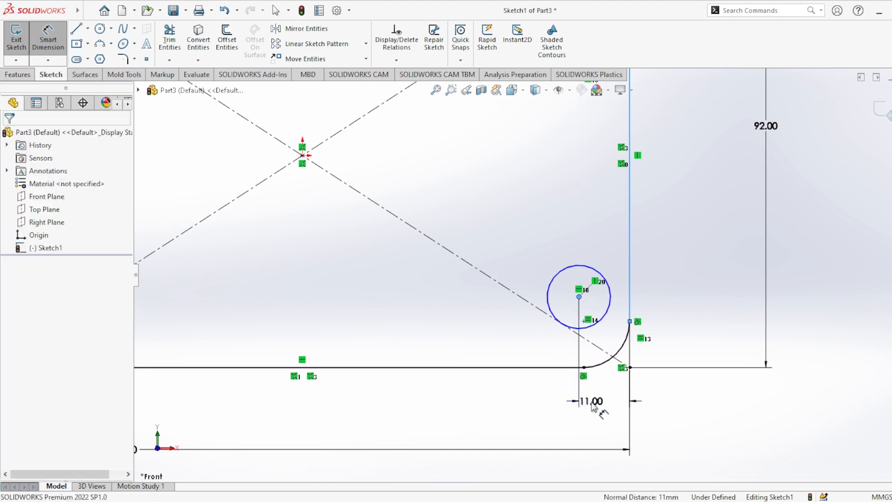
{"action": "type", "text": "21"}
{"action": "key", "text": "Return"}
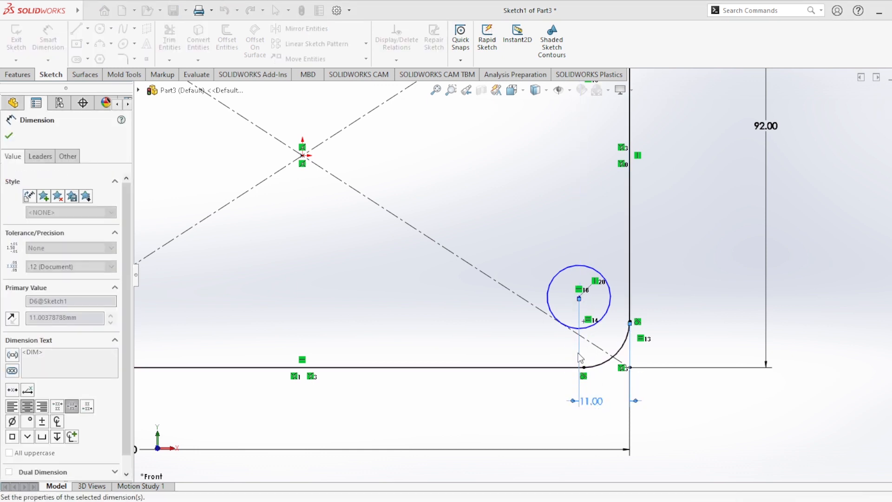
Dimension the lower-right circle's centre 21 mm from the rectangle's bottom edge and finish dimensioning
{"action": "left_click", "coordinate": [527, 368]}
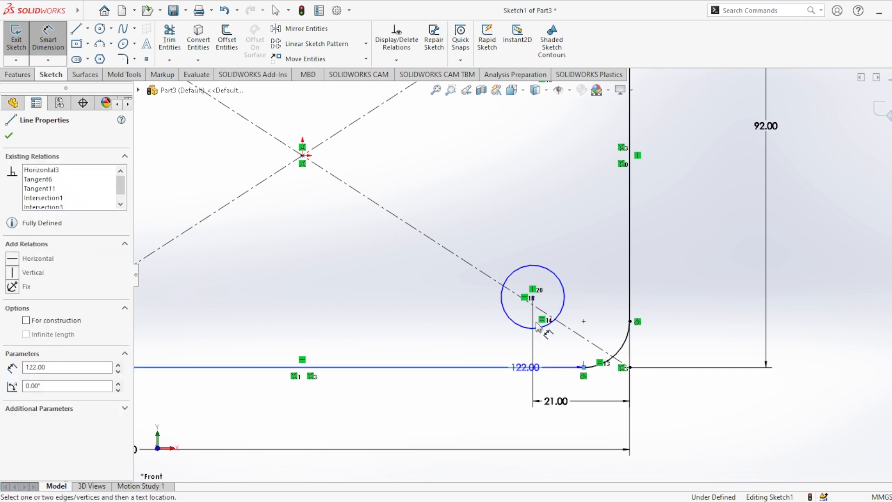
{"action": "left_click", "coordinate": [533, 298]}
{"action": "left_click", "coordinate": [677, 316]}
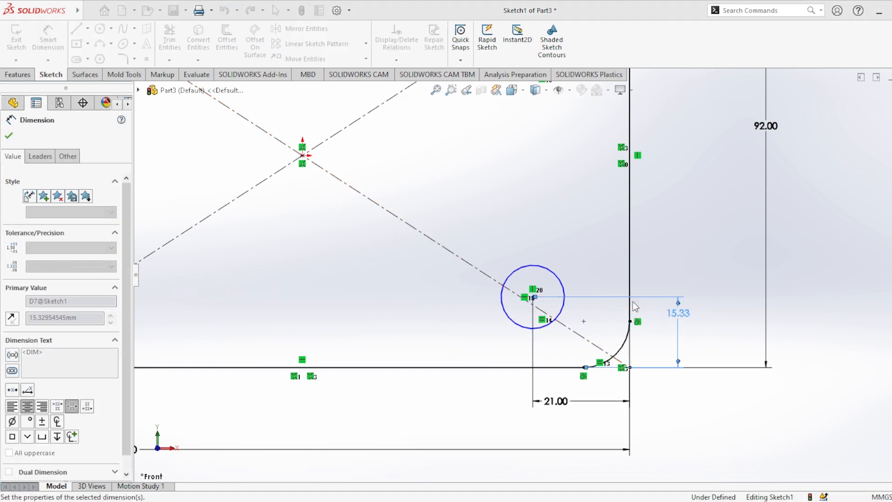
{"action": "type", "text": "21"}
{"action": "key", "text": "Return"}
{"action": "key", "text": "f"}
{"action": "scroll", "coordinate": [528, 248], "scroll_direction": "down", "scroll_amount": 2}
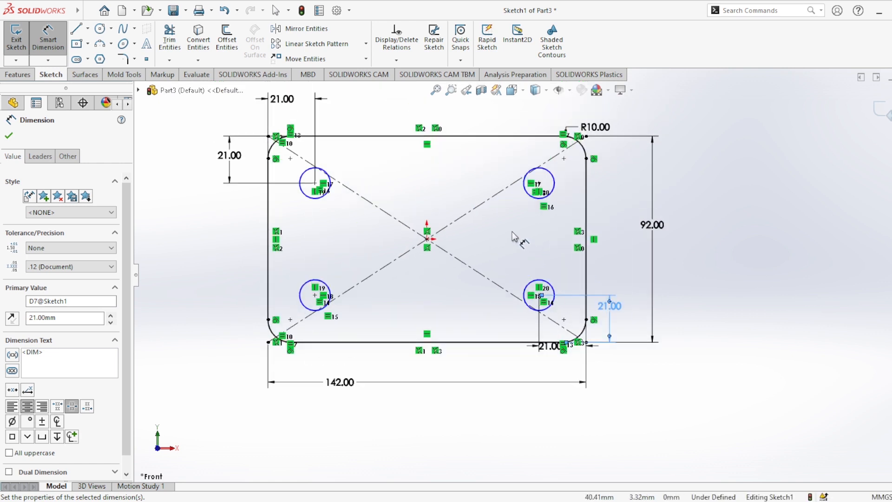
{"action": "left_click", "coordinate": [8, 136]}
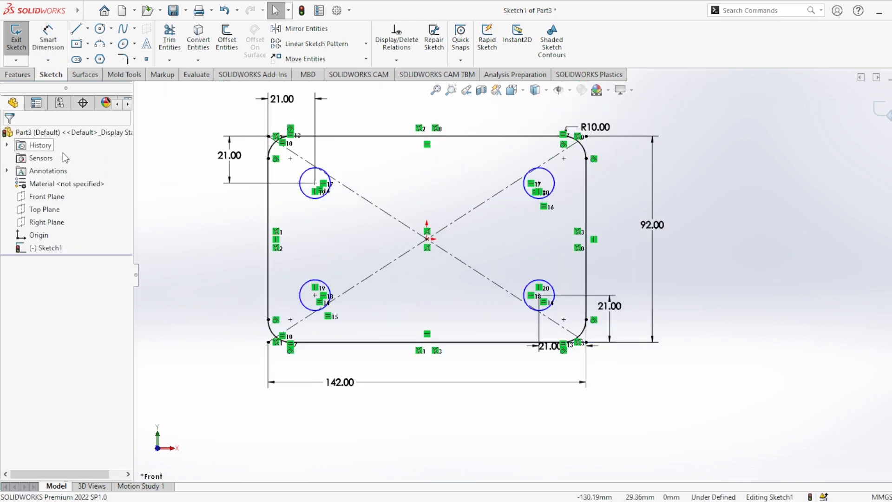
Check the existing relations on the centres of the right circles and the lower-left circle
{"action": "left_click", "coordinate": [540, 184]}
{"action": "left_click", "coordinate": [539, 295], "text": "ctrl"}
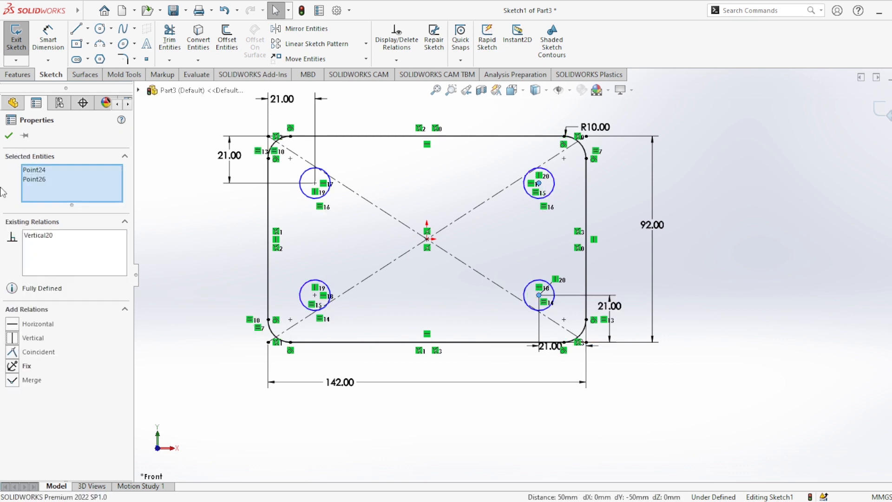
{"action": "left_click", "coordinate": [9, 136]}
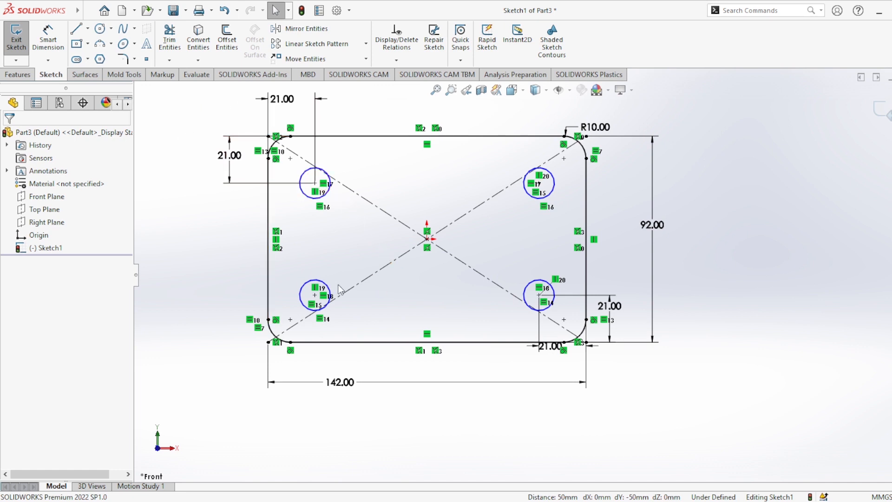
{"action": "left_click", "coordinate": [315, 296]}
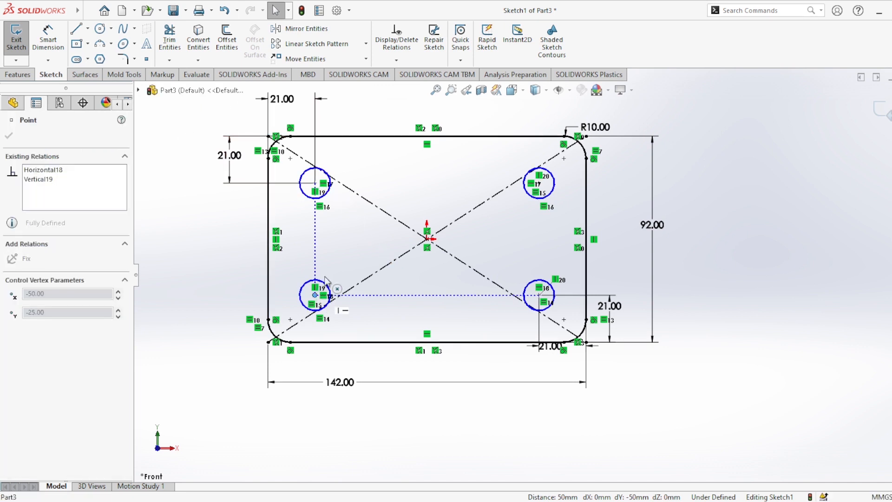
{"action": "left_click", "coordinate": [539, 184]}
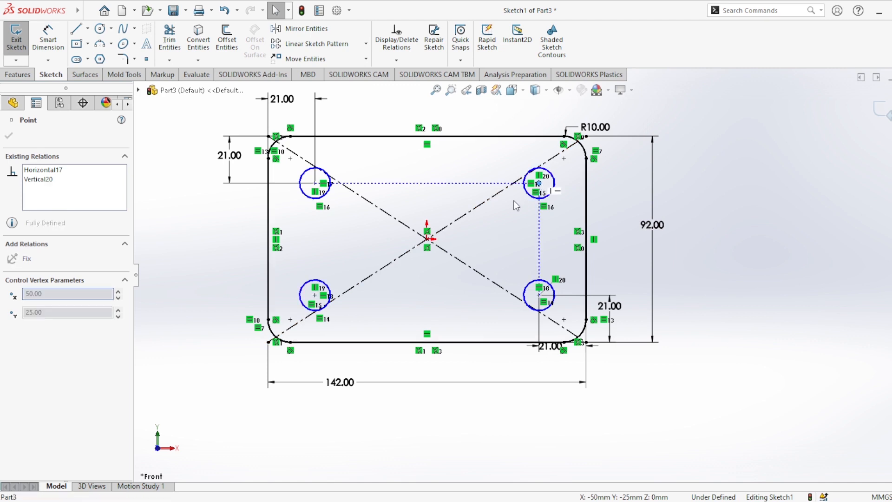
{"action": "left_click", "coordinate": [453, 166]}
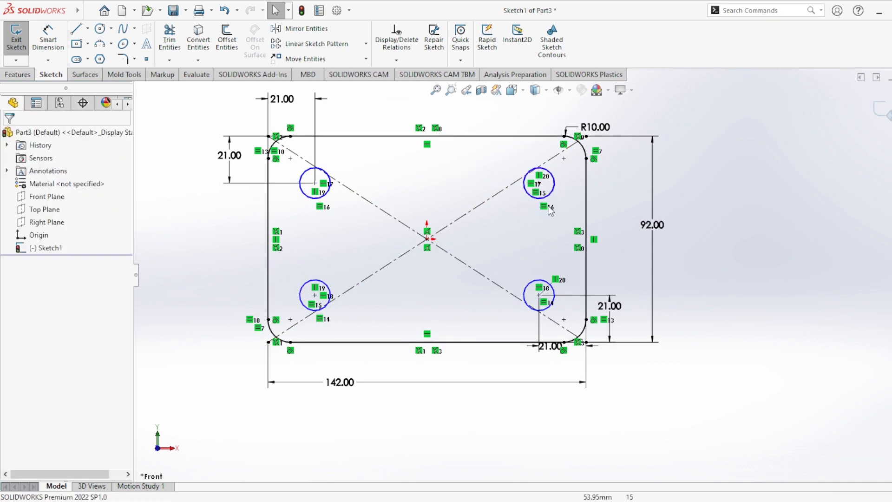
Dimension the upper-right circle with a diameter of 18 mm
{"action": "left_click", "coordinate": [46, 42]}
{"action": "left_click", "coordinate": [526, 187]}
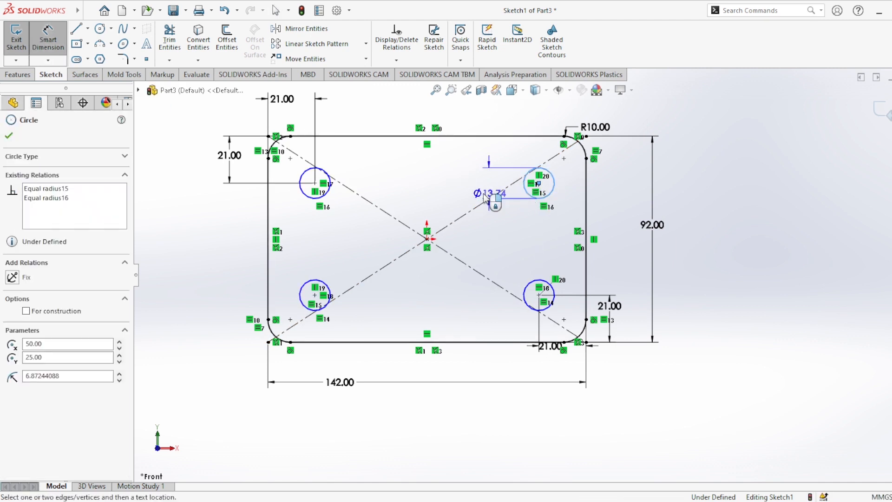
{"action": "left_click", "coordinate": [463, 184]}
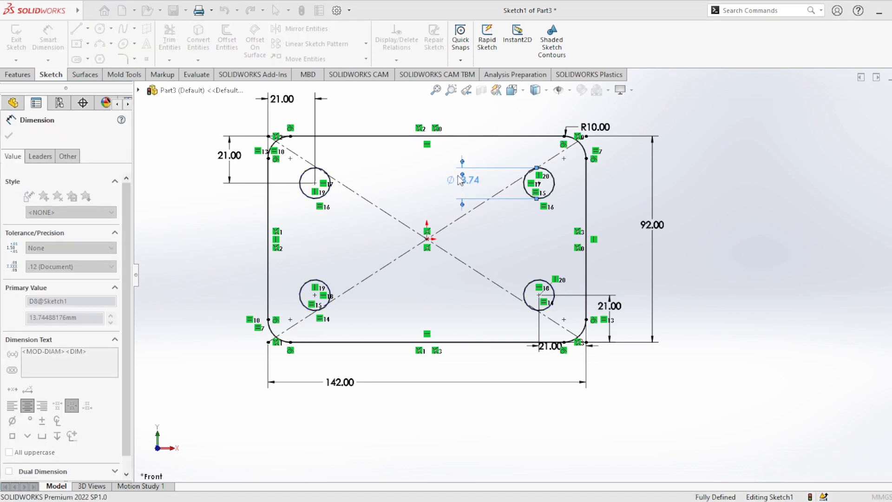
{"action": "type", "text": "18"}
{"action": "key", "text": "Return"}
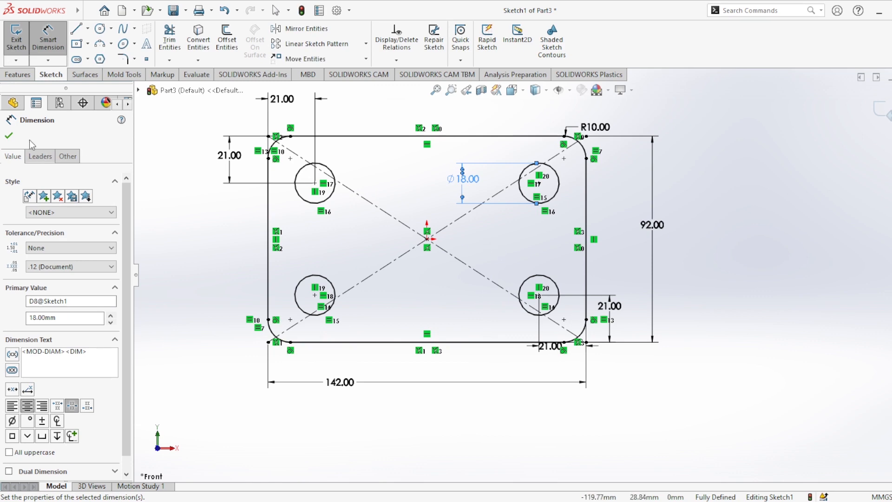
{"action": "left_click", "coordinate": [9, 136]}
Extrude the plate sketch with its four holes as a boss, using a Blind end condition and a 14 mm depth
{"action": "left_click", "coordinate": [19, 74]}
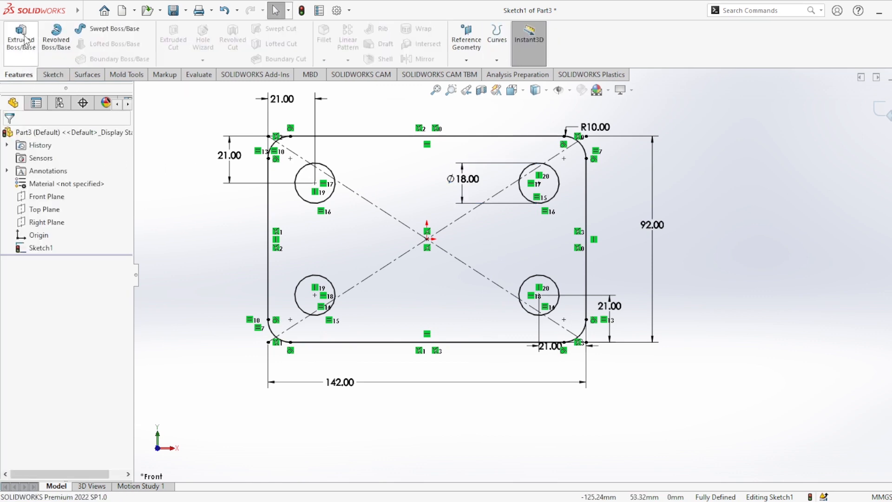
{"action": "left_click", "coordinate": [21, 37]}
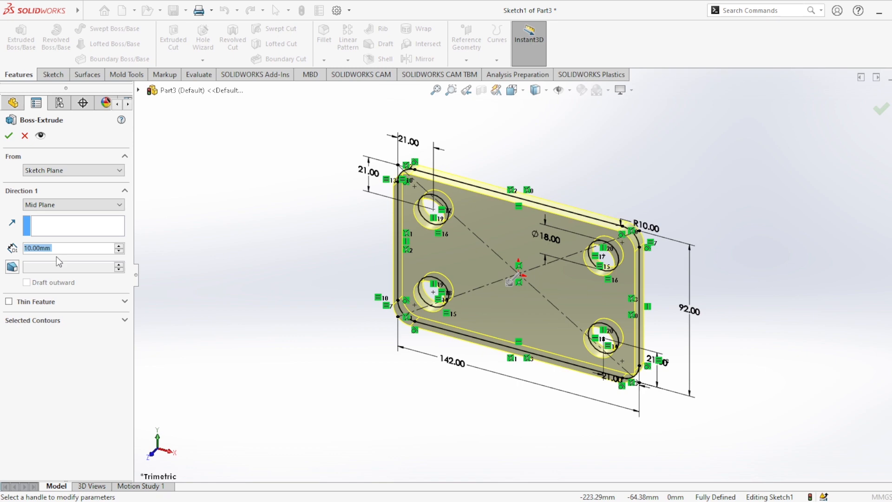
{"action": "type", "text": "14"}
{"action": "key", "text": "Return"}
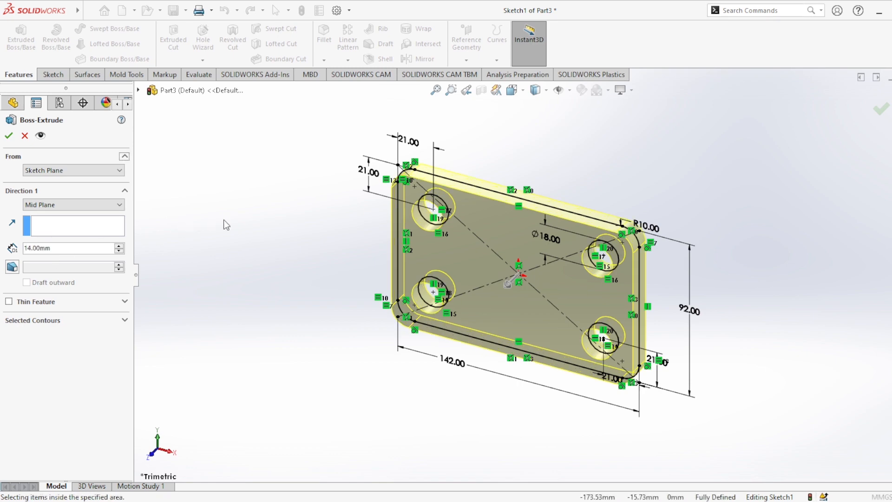
{"action": "mouse_move", "coordinate": [298, 268]}
{"action": "middle_mouse_down"}
{"action": "mouse_move", "coordinate": [243, 315]}
{"action": "mouse_move", "coordinate": [325, 195]}
{"action": "mouse_move", "coordinate": [202, 180]}
{"action": "middle_mouse_up"}
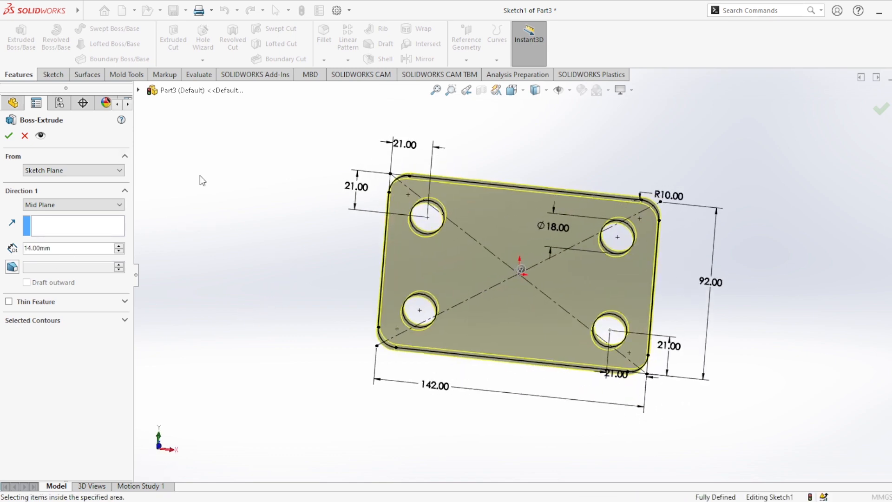
{"action": "left_click", "coordinate": [73, 205]}
{"action": "left_click", "coordinate": [68, 217]}
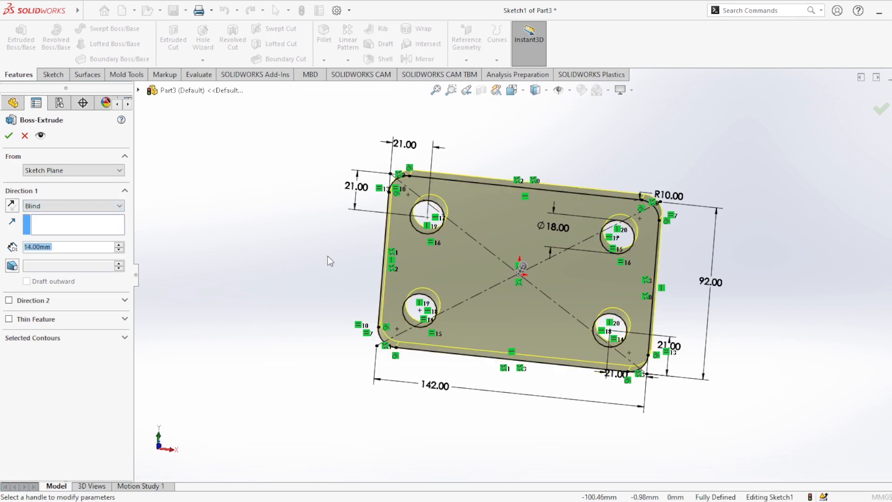
{"action": "middle_click_drag", "start_coordinate": [327, 258], "coordinate": [325, 225]}
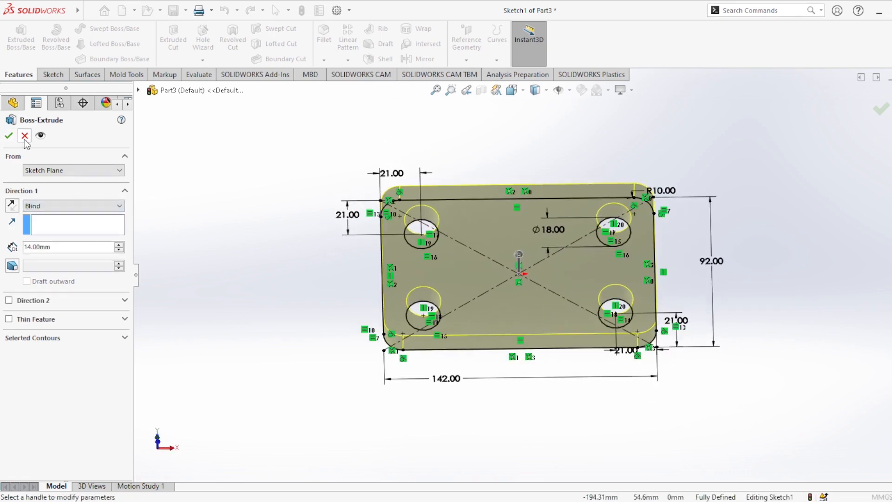
{"action": "left_click", "coordinate": [8, 137]}
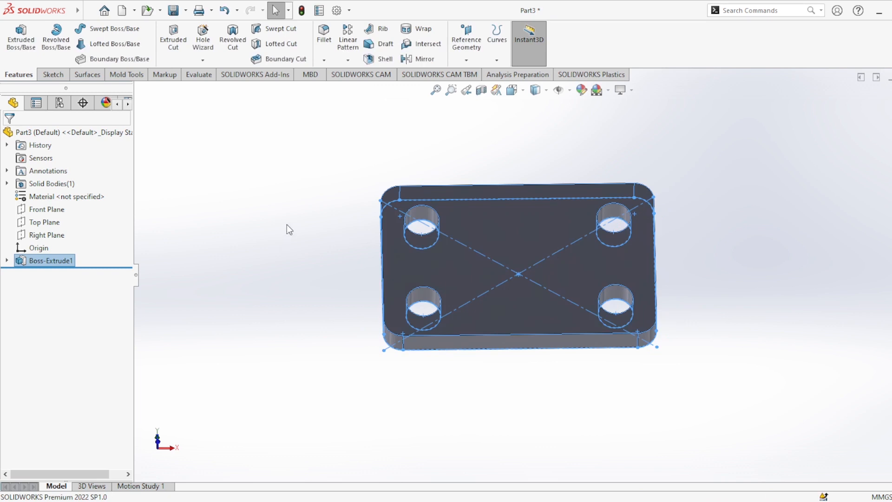
Start a new sketch on the Right Plane
{"action": "left_click", "coordinate": [45, 236]}
{"action": "left_click", "coordinate": [55, 216]}
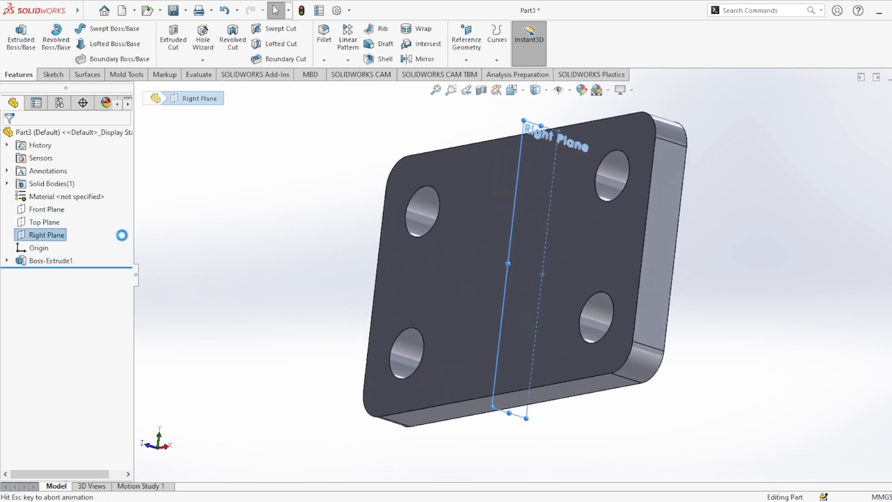
{"action": "scroll", "coordinate": [567, 236], "scroll_direction": "down", "scroll_amount": 4}
{"action": "scroll", "coordinate": [562, 235], "scroll_direction": "up", "scroll_amount": 3}
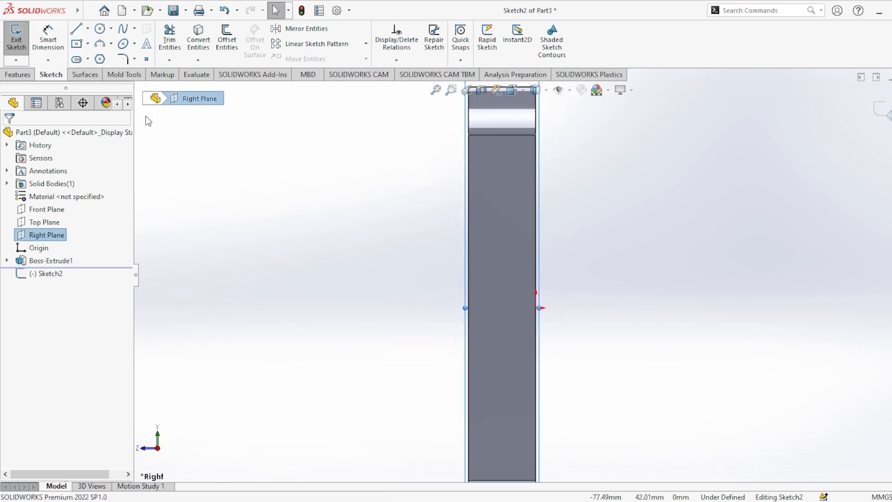
Draw a horizontal centerline about 58 mm long from the origin, extending away from the plate's face
{"action": "left_click", "coordinate": [85, 29]}
{"action": "left_click", "coordinate": [537, 308]}
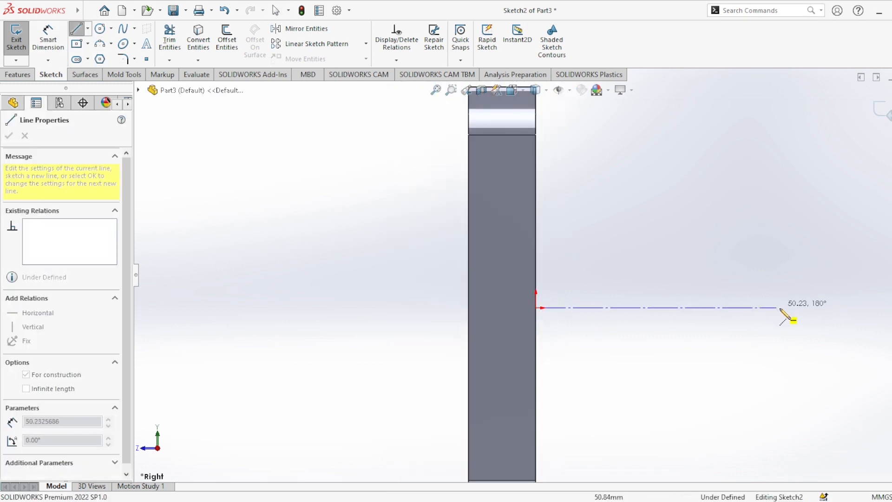
{"action": "left_click", "coordinate": [817, 308]}
{"action": "key", "text": "Escape"}
{"action": "scroll", "coordinate": [807, 290], "scroll_direction": "up", "scroll_amount": 5}
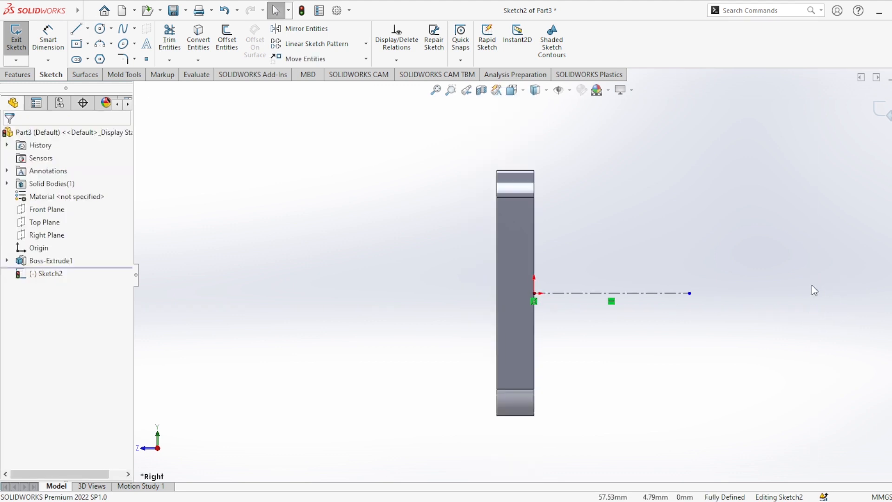
Sketch two concentric circles, about 69 mm and 42 mm in diameter, centred on the free end of the centerline
{"action": "left_click", "coordinate": [99, 29]}
{"action": "left_click", "coordinate": [447, 271]}
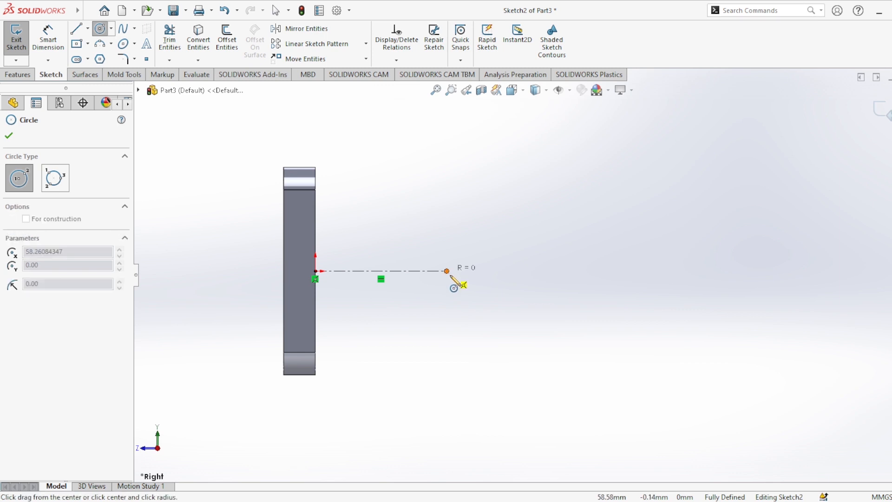
{"action": "left_click", "coordinate": [490, 337]}
{"action": "left_click", "coordinate": [447, 271]}
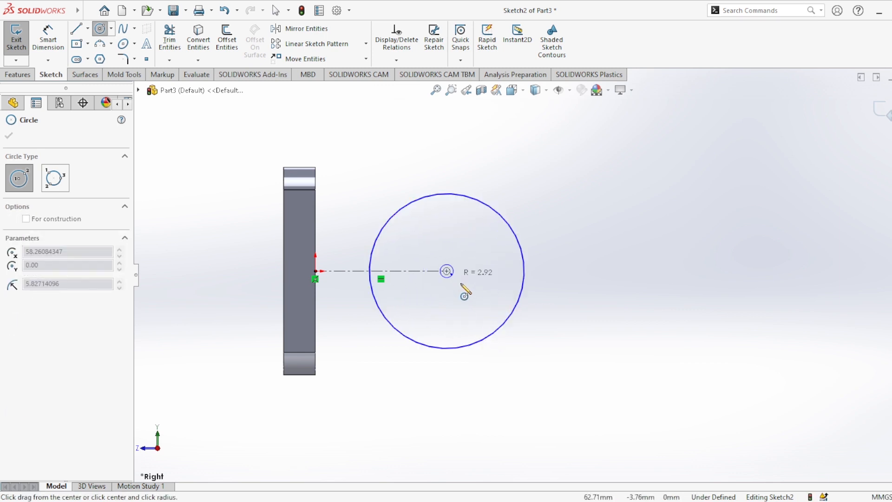
{"action": "left_click", "coordinate": [473, 312]}
{"action": "key", "text": "Escape"}
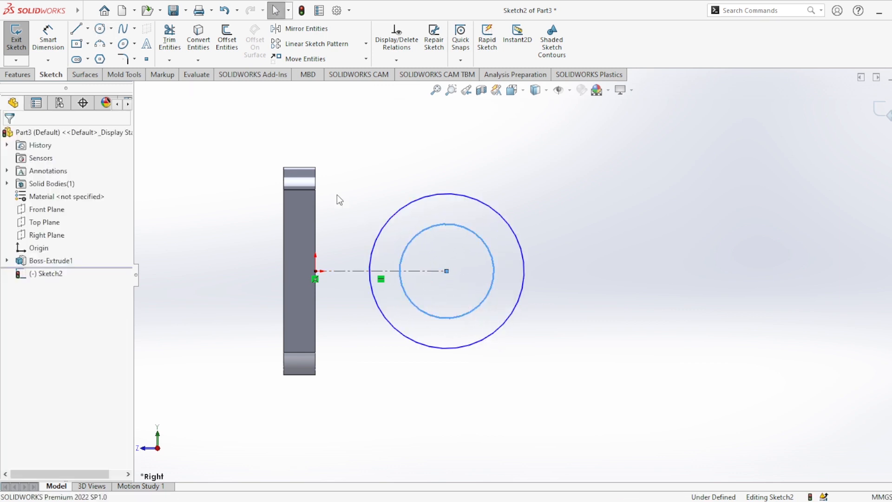
Dimension the outer circle with a diameter of 55 mm
{"action": "left_click", "coordinate": [50, 43]}
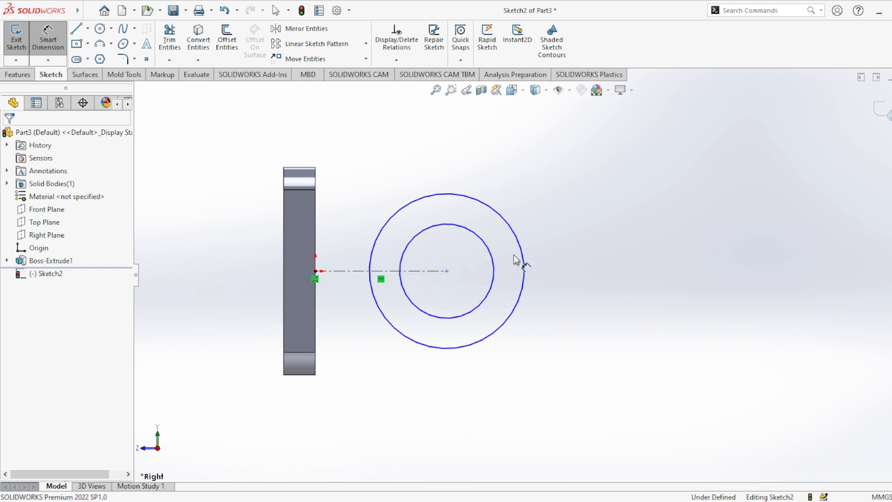
{"action": "left_click", "coordinate": [531, 258]}
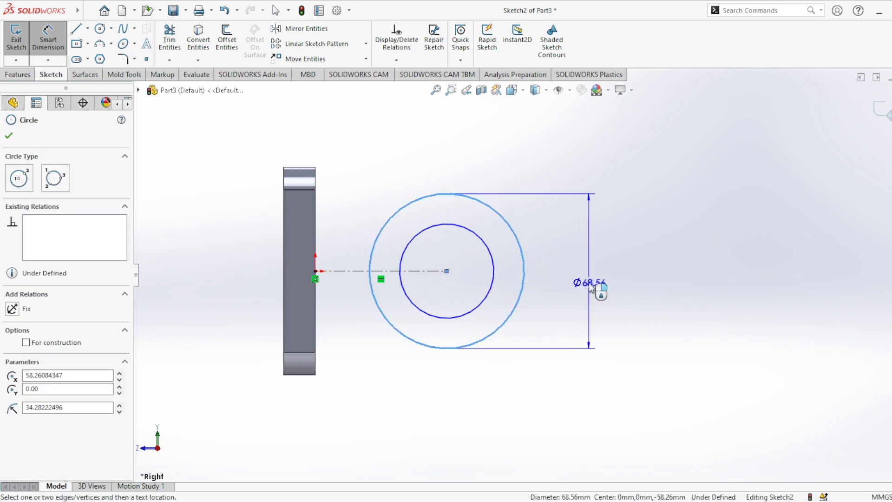
{"action": "left_click", "coordinate": [589, 284]}
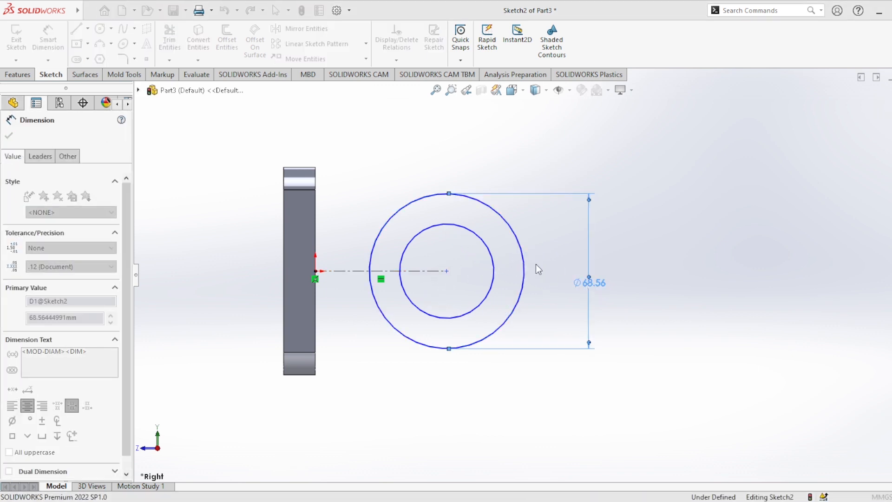
{"action": "type", "text": "55"}
{"action": "key", "text": "Return"}
Dimension the inner circle with a diameter of 30 mm
{"action": "left_click", "coordinate": [494, 280]}
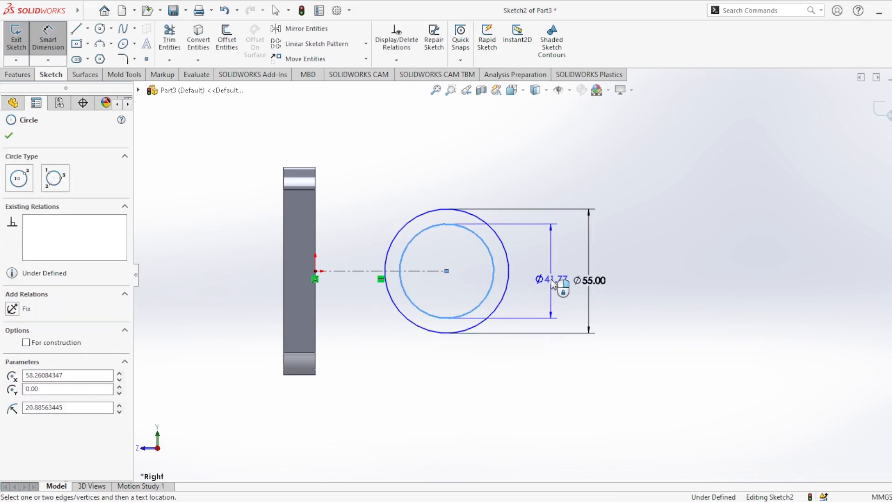
{"action": "left_click", "coordinate": [553, 285]}
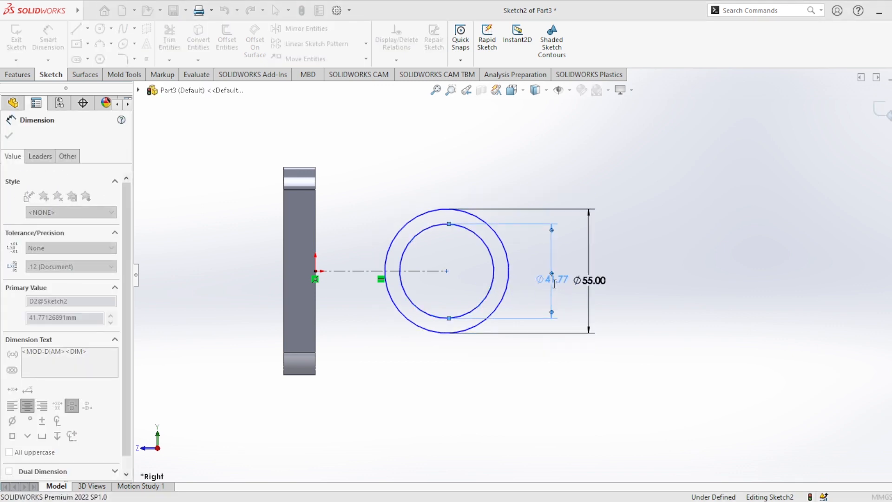
{"action": "type", "text": "30"}
{"action": "key", "text": "Return"}
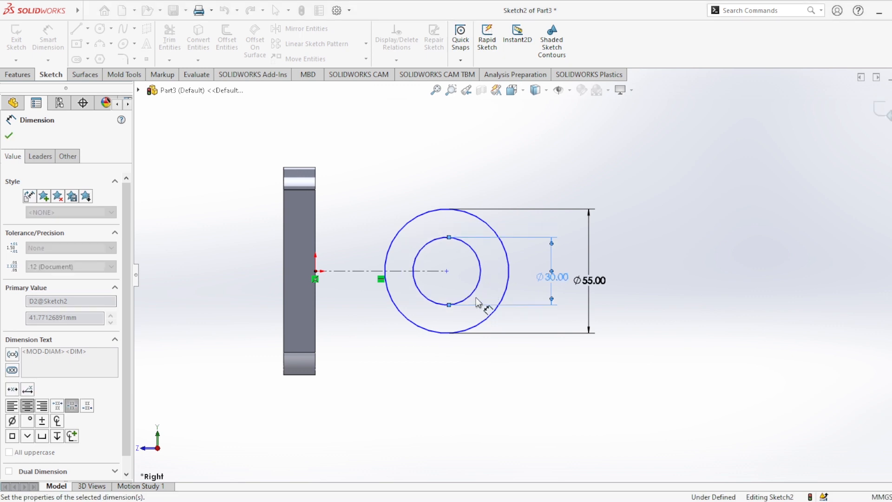
{"action": "scroll", "coordinate": [454, 289], "scroll_direction": "down", "scroll_amount": 3}
{"action": "scroll", "coordinate": [454, 293], "scroll_direction": "up", "scroll_amount": 2}
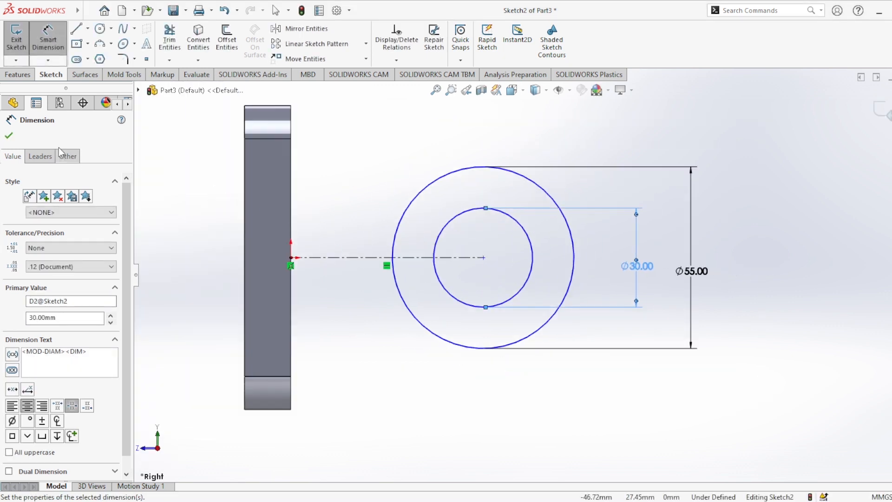
{"action": "left_click", "coordinate": [8, 137]}
{"action": "key", "text": "f"}
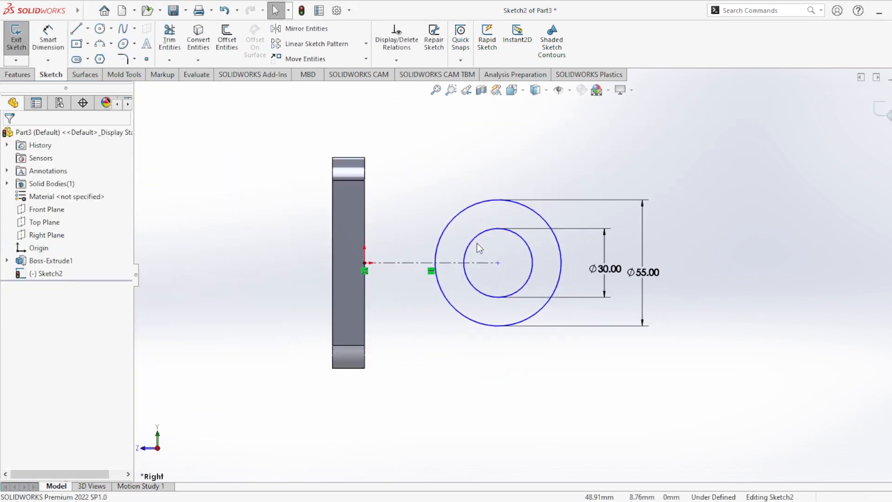
Dimension the centerline between the origin and the circles' centre with a length of 58 mm
{"action": "left_click", "coordinate": [53, 37]}
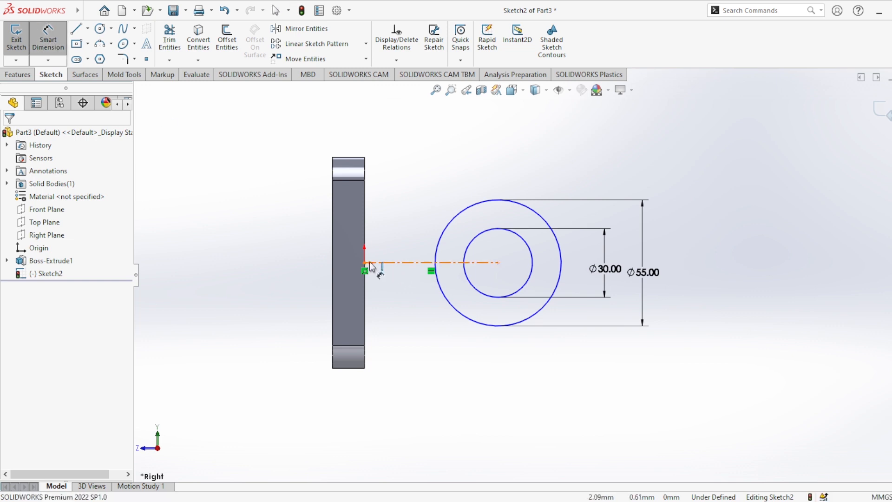
{"action": "left_click", "coordinate": [393, 264]}
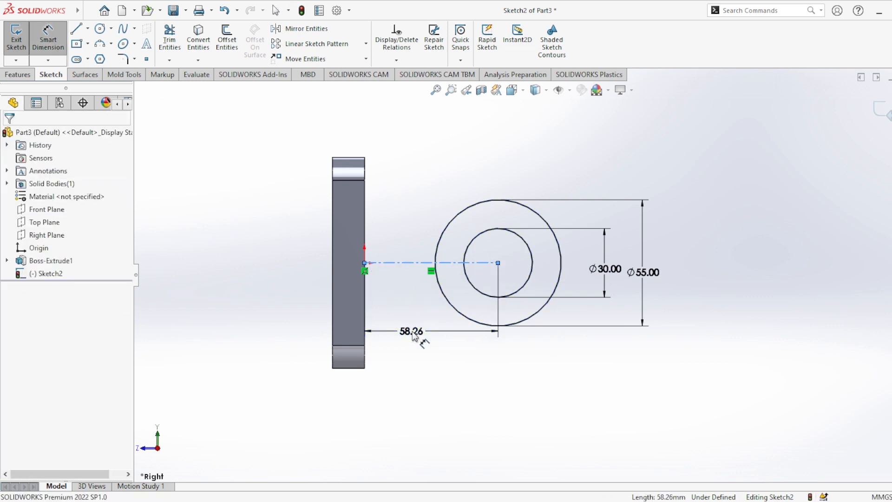
{"action": "left_click", "coordinate": [415, 334]}
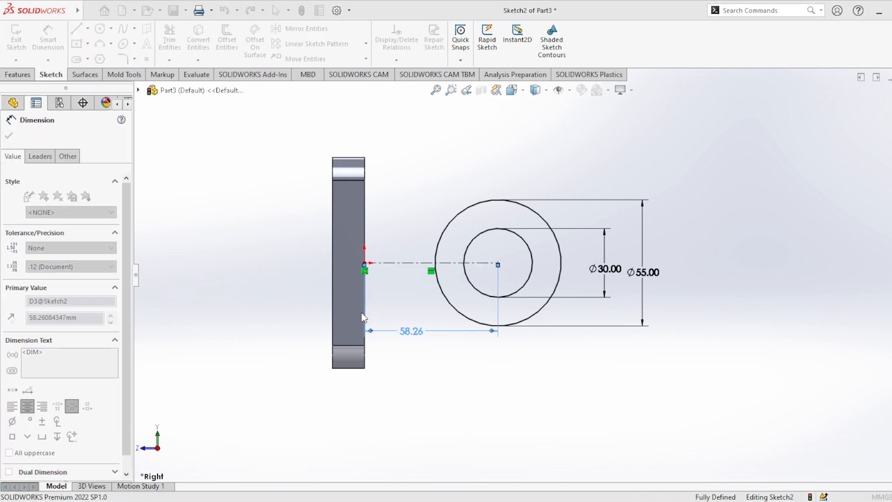
{"action": "type", "text": "58"}
{"action": "key", "text": "Return"}
{"action": "left_click", "coordinate": [8, 136]}
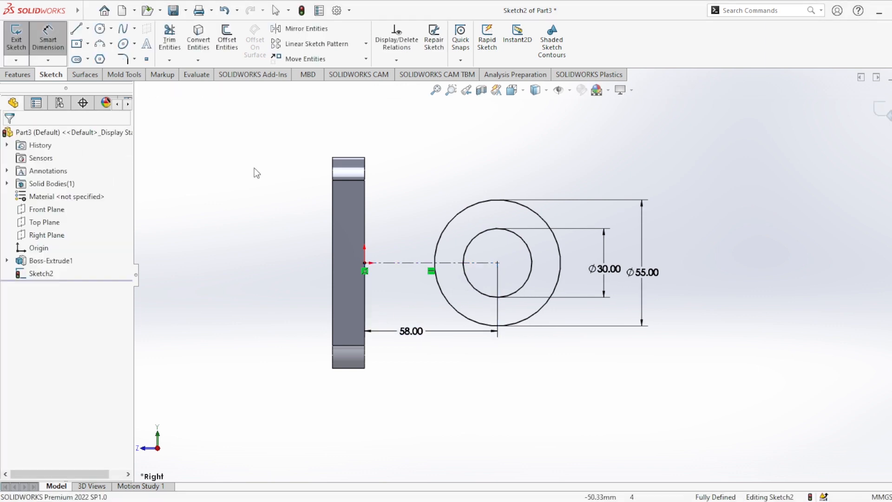
{"action": "key", "text": "Escape"}
Draw a horizontal line about 25 mm long from the plate's upper front corner, continued by a sloping line to the outer circle's top point
{"action": "left_click", "coordinate": [77, 29]}
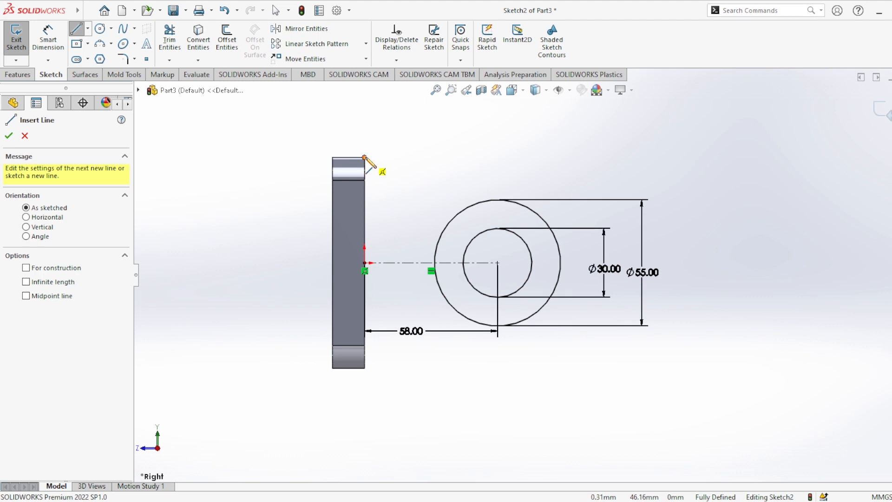
{"action": "left_click", "coordinate": [365, 158]}
{"action": "left_click", "coordinate": [422, 158]}
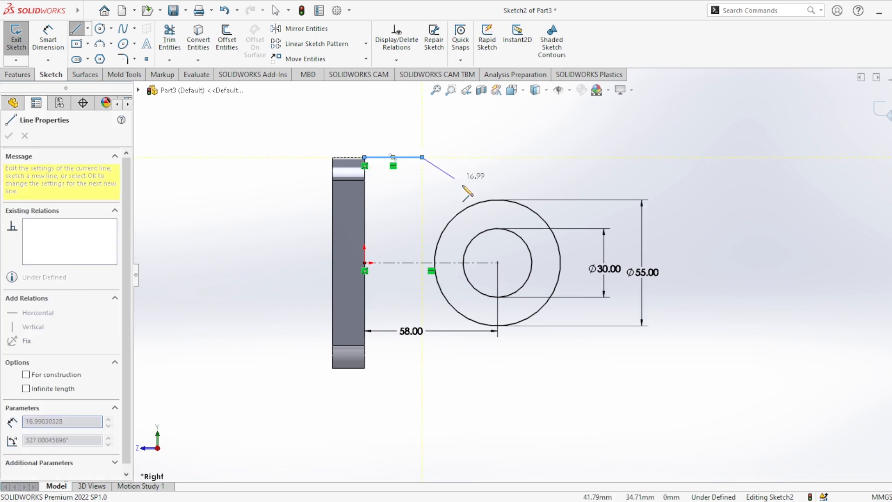
{"action": "left_click", "coordinate": [506, 201]}
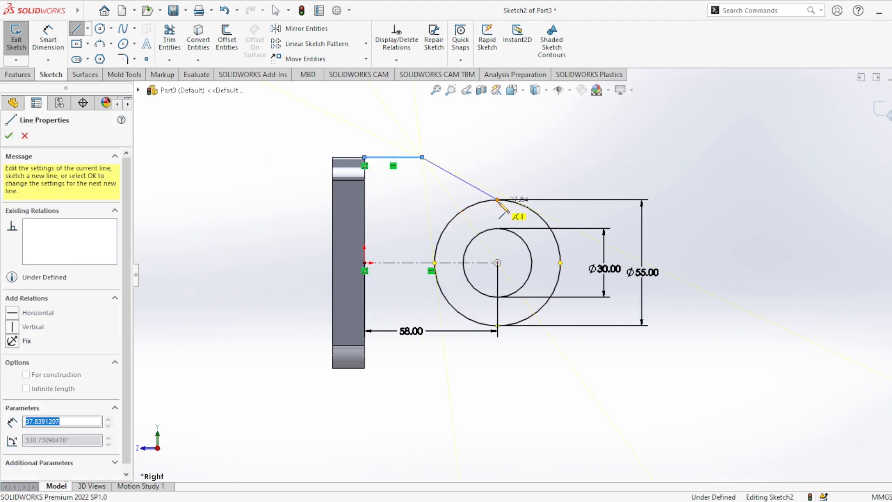
{"action": "key", "text": "Escape"}
Dimension the upper horizontal line with a length of 22 mm
{"action": "left_click", "coordinate": [48, 40]}
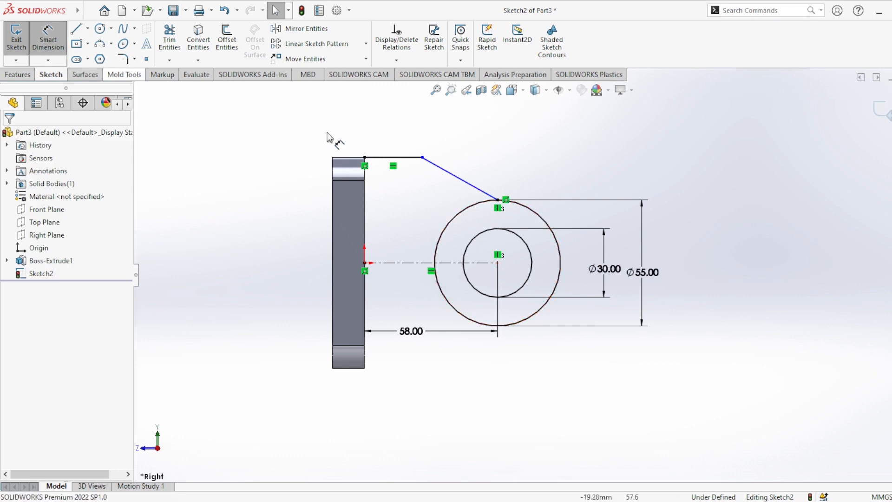
{"action": "left_click", "coordinate": [413, 158]}
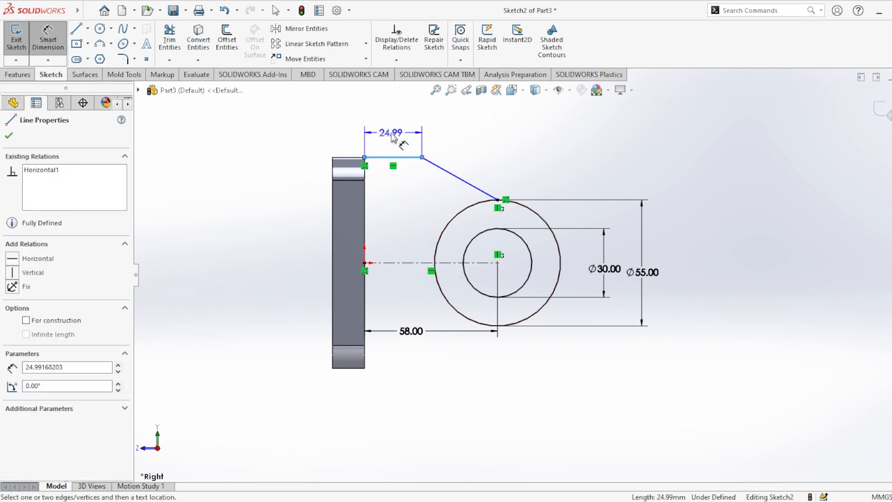
{"action": "left_click", "coordinate": [392, 136]}
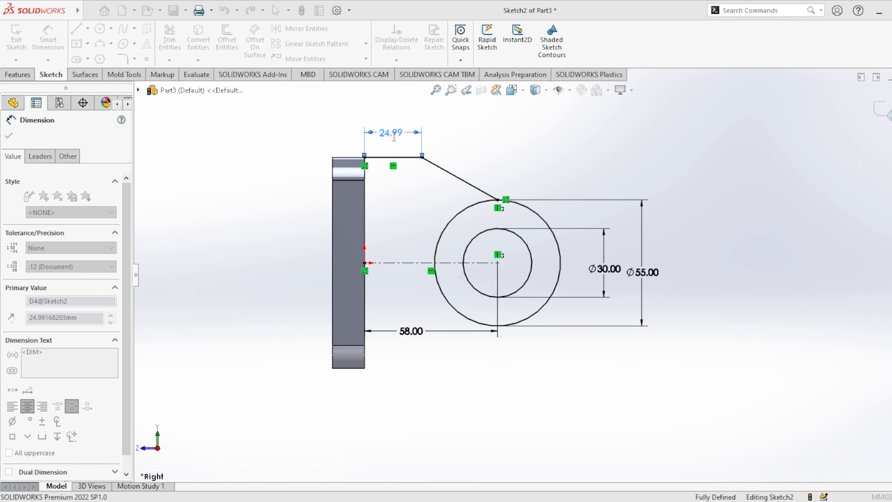
{"action": "type", "text": "22"}
{"action": "key", "text": "Return"}
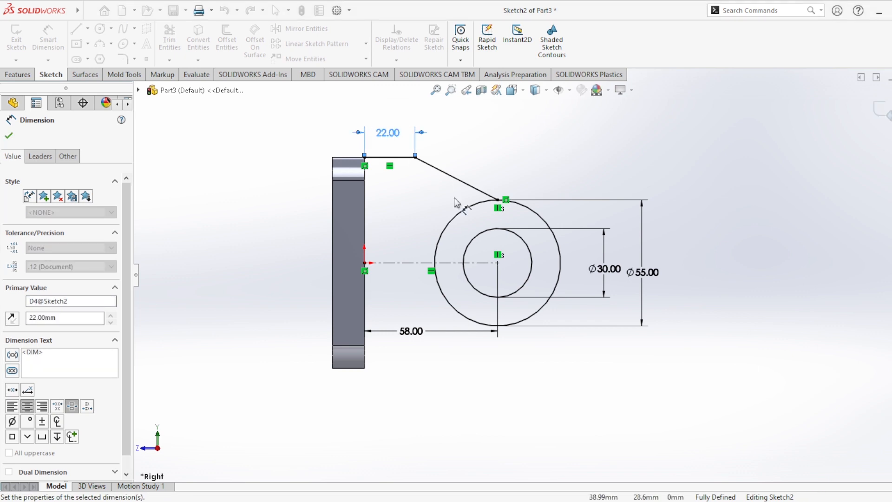
{"action": "left_click", "coordinate": [9, 137]}
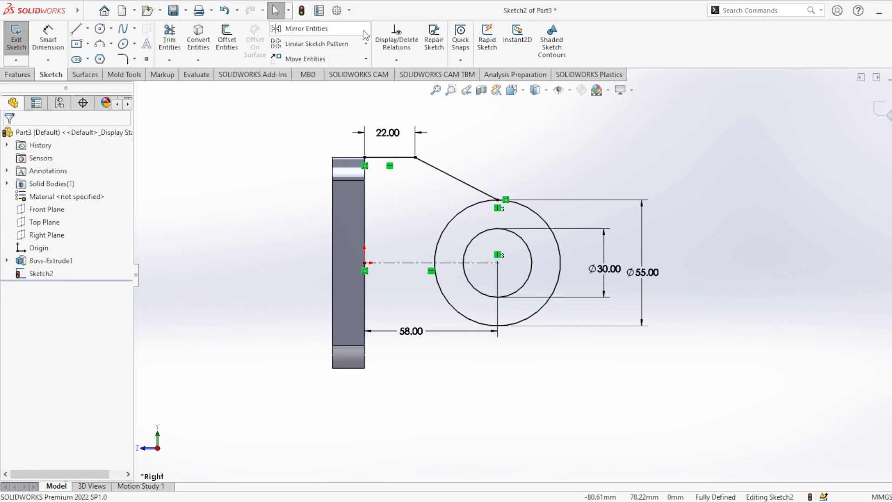
Mirror the upper horizontal line and the sloping line about the centerline
{"action": "left_click", "coordinate": [310, 32]}
{"action": "left_click", "coordinate": [405, 159]}
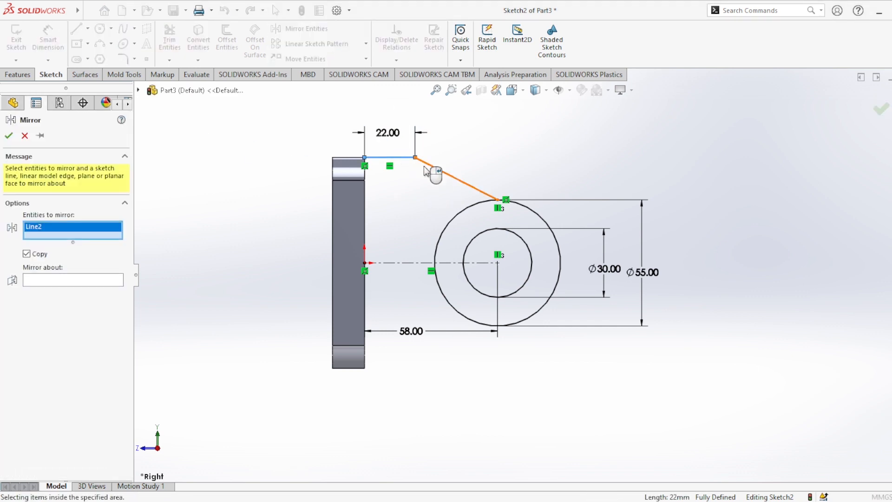
{"action": "left_click", "coordinate": [433, 170]}
{"action": "left_click", "coordinate": [73, 290]}
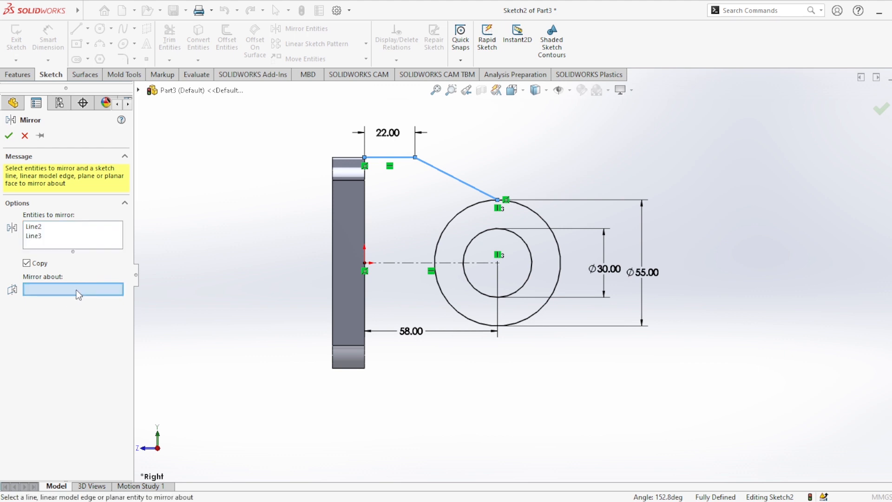
{"action": "left_click", "coordinate": [418, 263]}
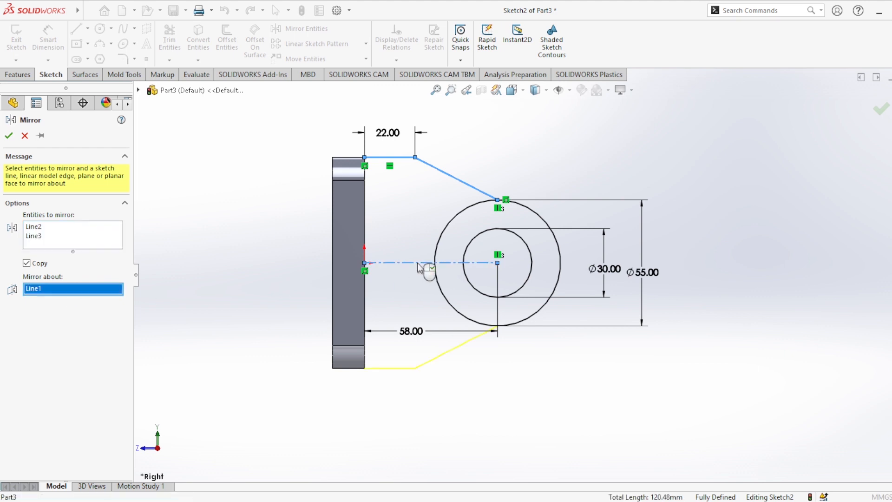
{"action": "left_click", "coordinate": [8, 136]}
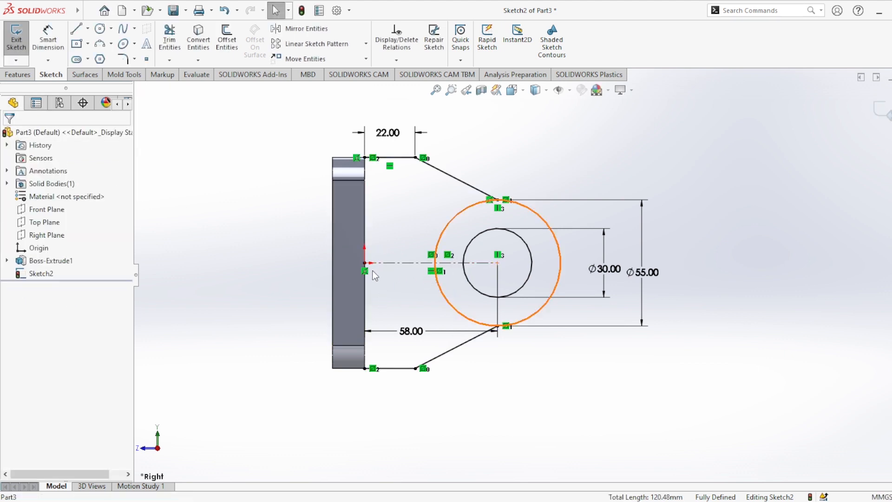
Close the profile with a vertical line along the plate's face between the two horizontal lines, and exit the sketch
{"action": "left_click", "coordinate": [76, 28]}
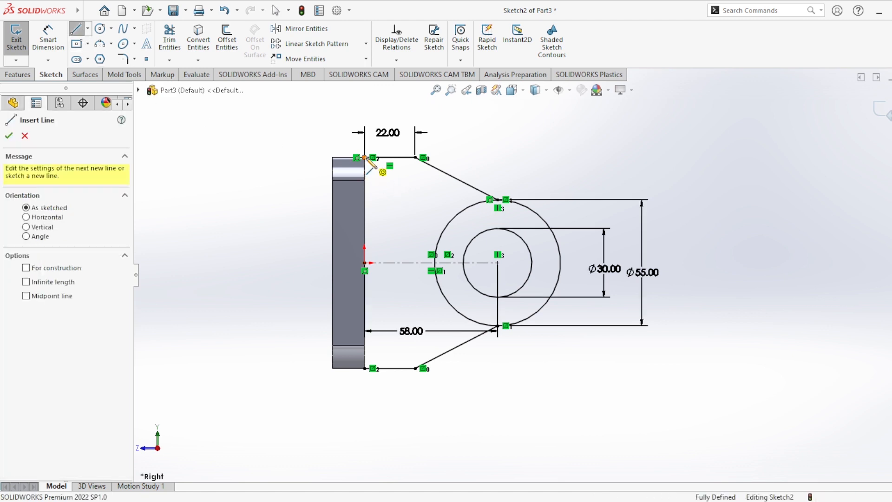
{"action": "left_click_drag", "start_coordinate": [365, 158], "coordinate": [365, 369]}
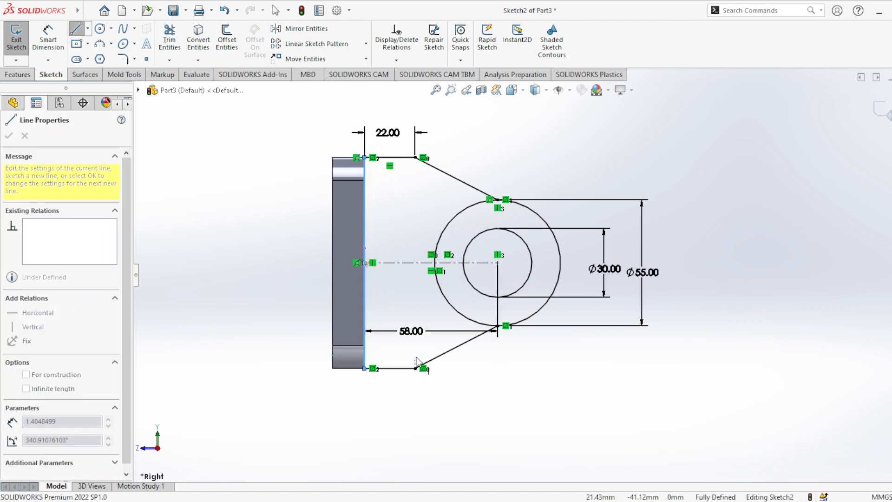
{"action": "key", "text": "Escape"}
{"action": "key", "text": "Escape"}
{"action": "mouse_move", "coordinate": [525, 321]}
{"action": "middle_mouse_down"}
{"action": "mouse_move", "coordinate": [483, 280]}
{"action": "mouse_move", "coordinate": [507, 262]}
{"action": "mouse_move", "coordinate": [460, 265]}
{"action": "middle_mouse_up"}
{"action": "left_click", "coordinate": [885, 113]}
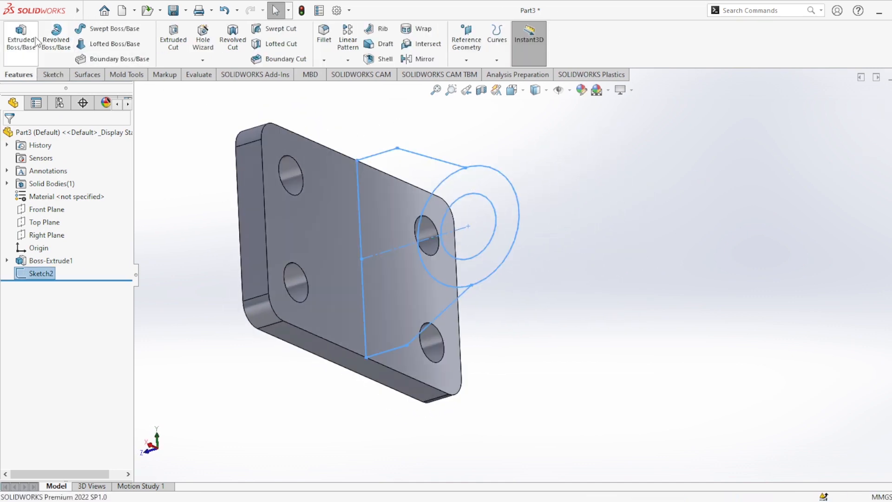
Extrude the ring region between the sketch's two circles 45 mm with the Mid Plane end condition
{"action": "left_click", "coordinate": [21, 37]}
{"action": "left_click", "coordinate": [506, 204]}
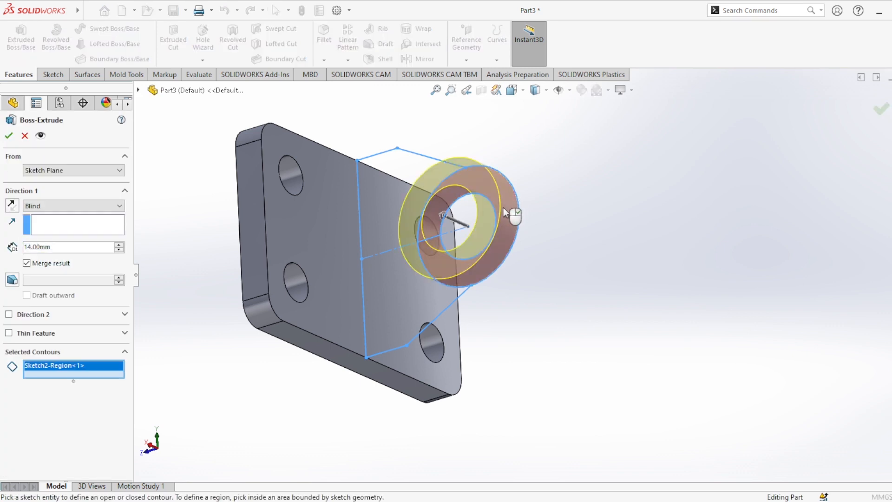
{"action": "left_click", "coordinate": [74, 206]}
{"action": "left_click", "coordinate": [50, 258]}
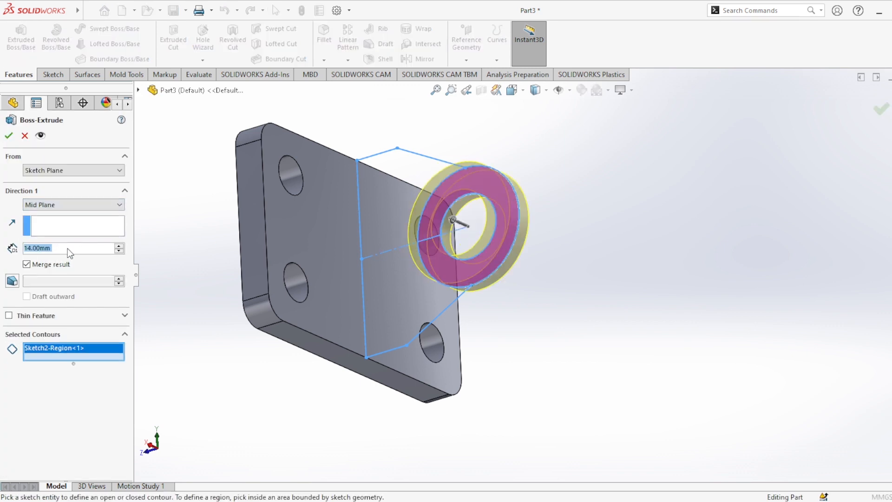
{"action": "type", "text": "45"}
{"action": "key", "text": "Return"}
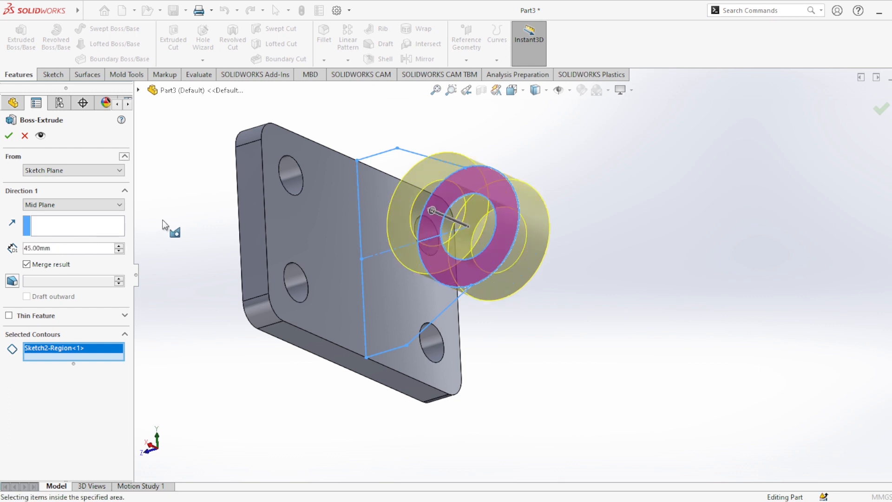
{"action": "left_click", "coordinate": [10, 137]}
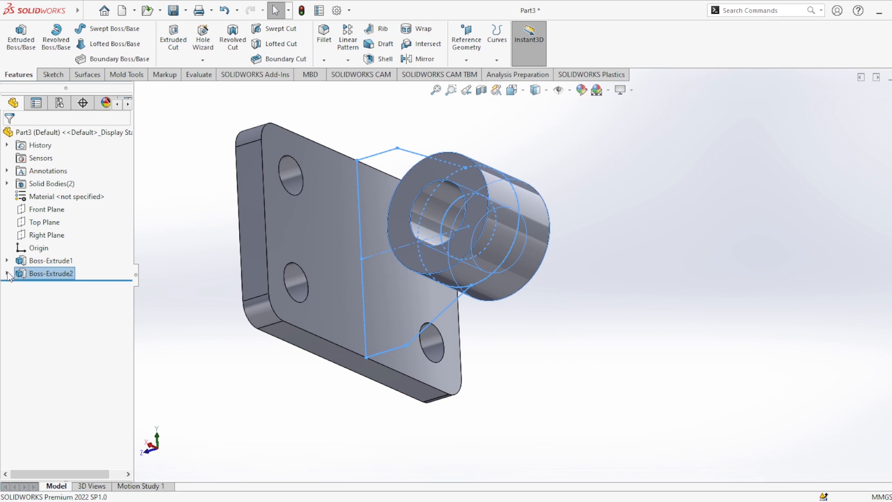
Reuse the boss sketch to extrude its two web regions between plate and cylinder 15 mm Mid Plane, with Thin Feature off
{"action": "left_click", "coordinate": [6, 274]}
{"action": "left_click", "coordinate": [55, 287]}
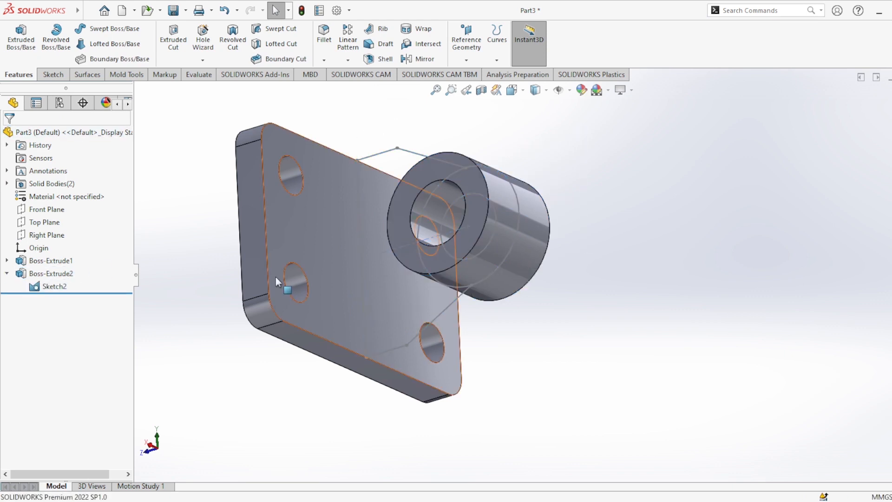
{"action": "left_click", "coordinate": [30, 52]}
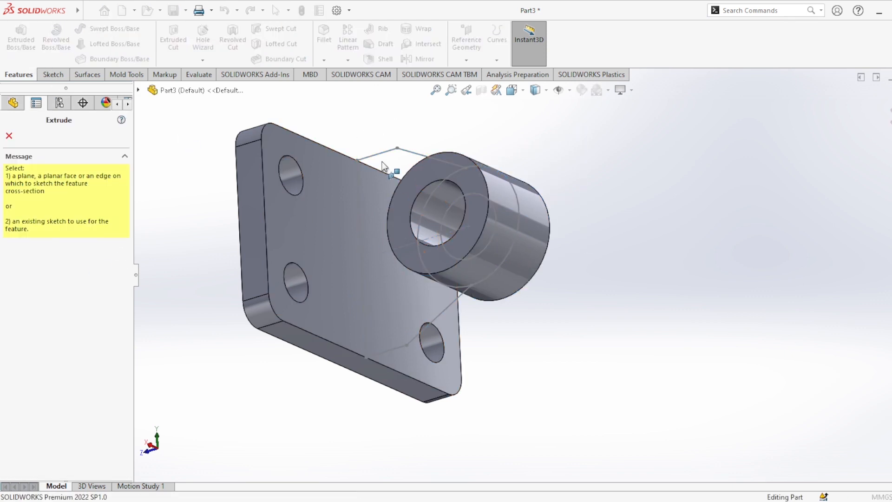
{"action": "left_click", "coordinate": [367, 230]}
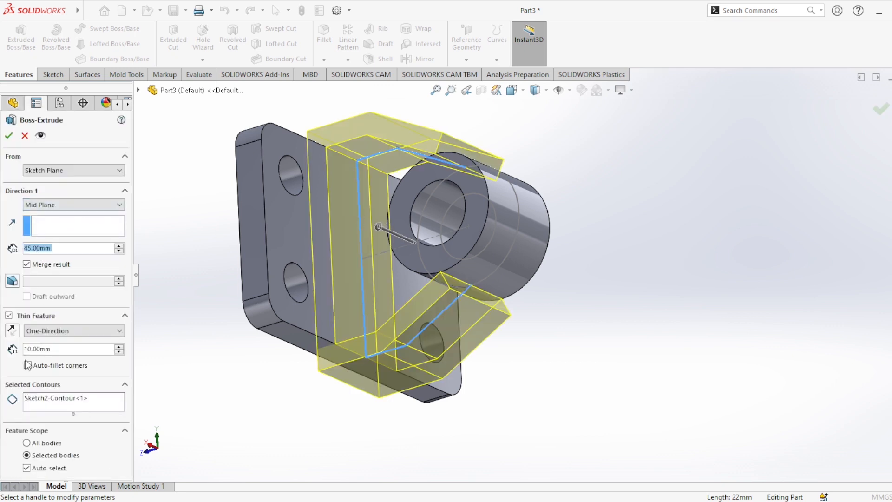
{"action": "left_click", "coordinate": [9, 316]}
{"action": "left_click", "coordinate": [60, 348]}
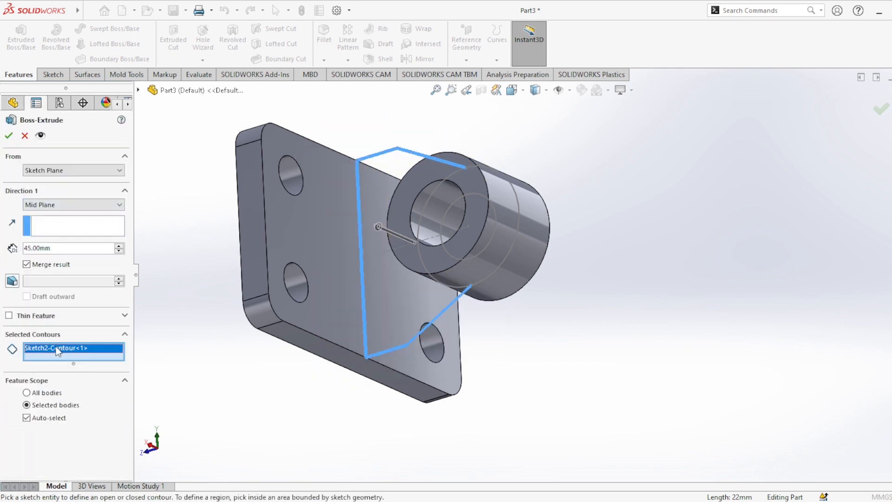
{"action": "key", "text": "Delete"}
{"action": "left_click", "coordinate": [380, 221]}
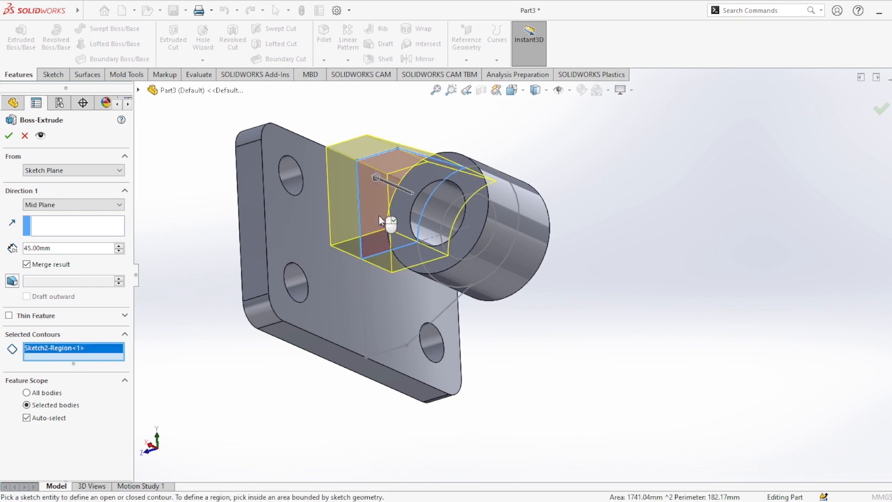
{"action": "left_click", "coordinate": [397, 293]}
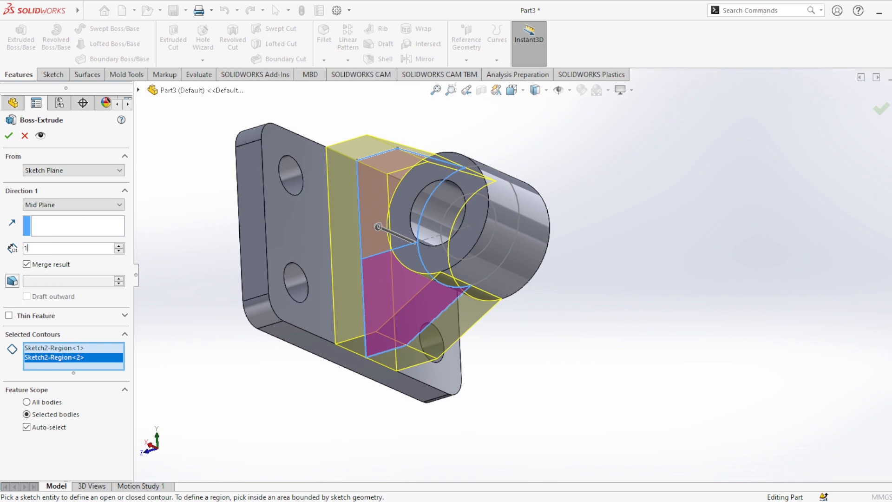
{"action": "type", "text": "15"}
{"action": "key", "text": "Return"}
{"action": "middle_click_drag", "start_coordinate": [241, 316], "coordinate": [214, 265]}
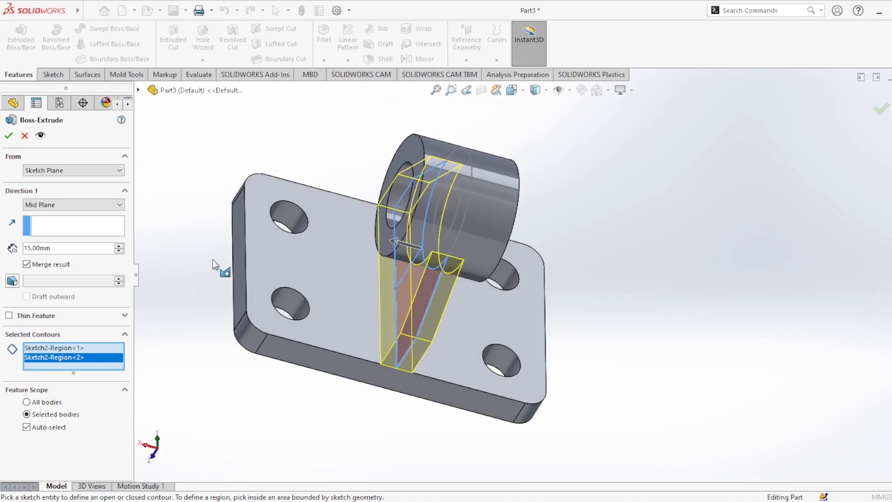
{"action": "left_click", "coordinate": [9, 136]}
Open a new sketch on the plate's front face beside the web
{"action": "middle_click_drag", "start_coordinate": [221, 278], "coordinate": [294, 177]}
{"action": "left_click", "coordinate": [294, 177]}
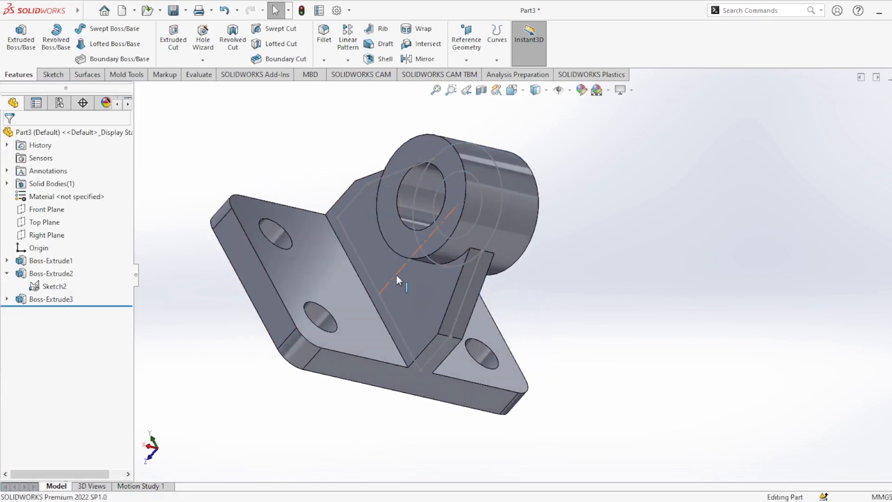
{"action": "left_click", "coordinate": [417, 254]}
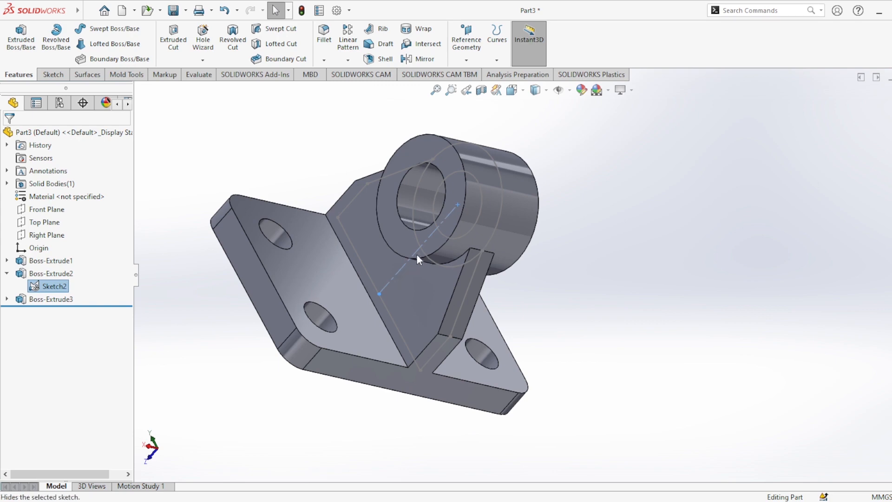
{"action": "left_click", "coordinate": [579, 268]}
{"action": "left_click", "coordinate": [323, 270]}
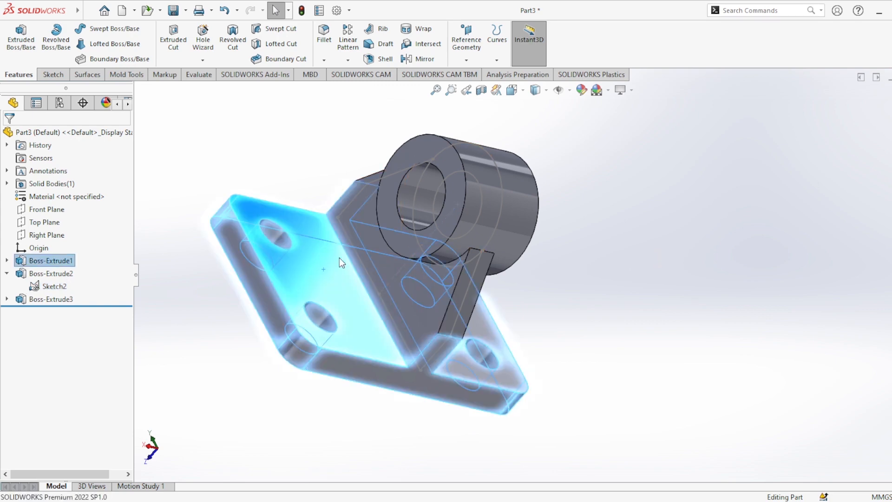
{"action": "left_click", "coordinate": [352, 236]}
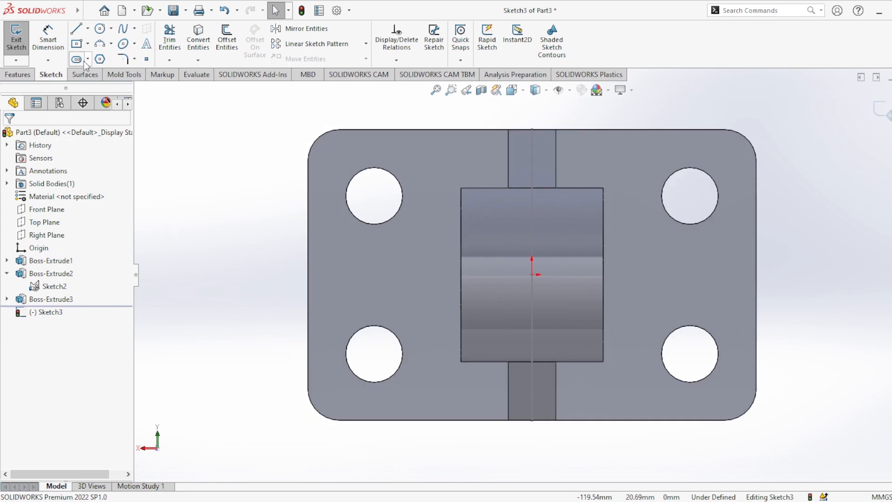
Draw a closed rectangle of lines, about 46 × 17 mm, from between two holes to the plate's vertical centre line
{"action": "left_click", "coordinate": [76, 29]}
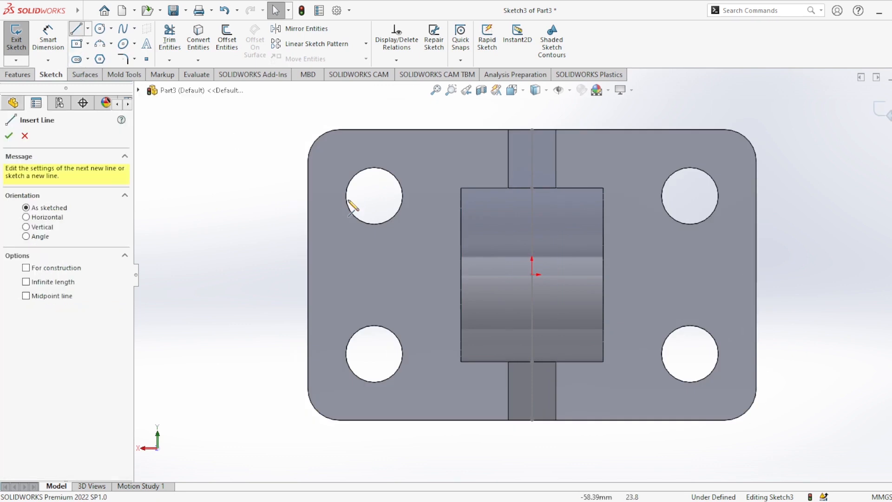
{"action": "left_click", "coordinate": [387, 246]}
{"action": "left_click", "coordinate": [386, 301]}
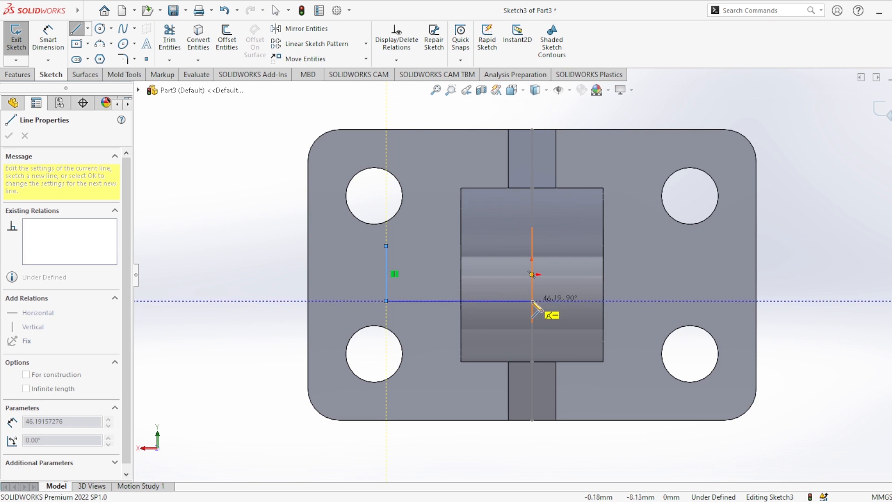
{"action": "left_click", "coordinate": [532, 302]}
{"action": "left_click", "coordinate": [532, 245]}
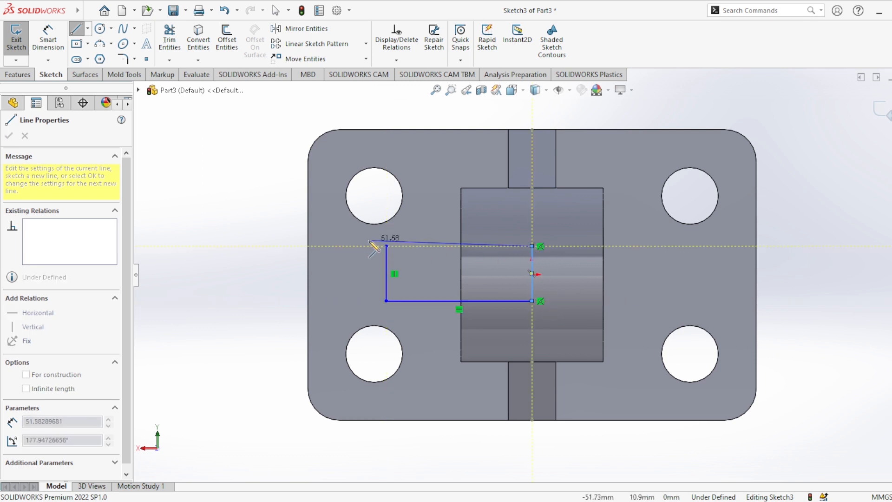
{"action": "left_click", "coordinate": [387, 246]}
{"action": "key", "text": "Escape"}
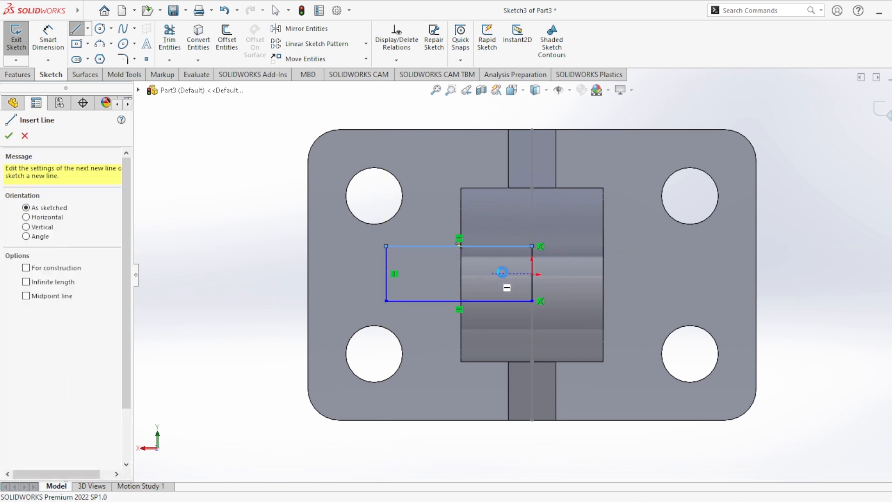
{"action": "key", "text": "Escape"}
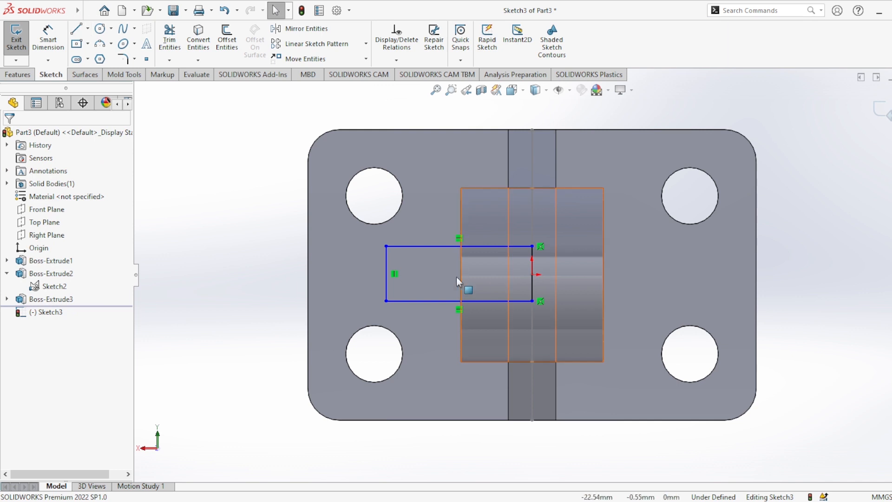
Add a Horizontal relation between the midpoint of the rectangle's outer vertical line and the origin
{"action": "left_click", "coordinate": [386, 273]}
{"action": "left_click", "coordinate": [532, 275], "text": "ctrl"}
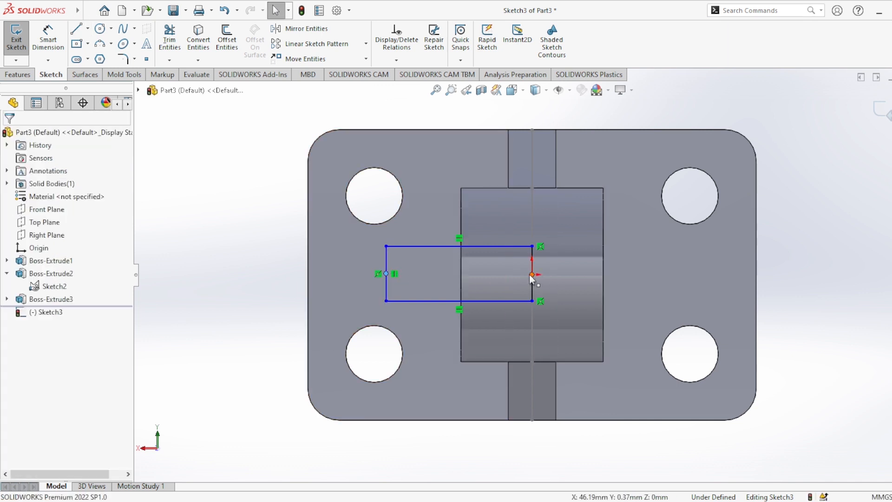
{"action": "left_click", "coordinate": [20, 324]}
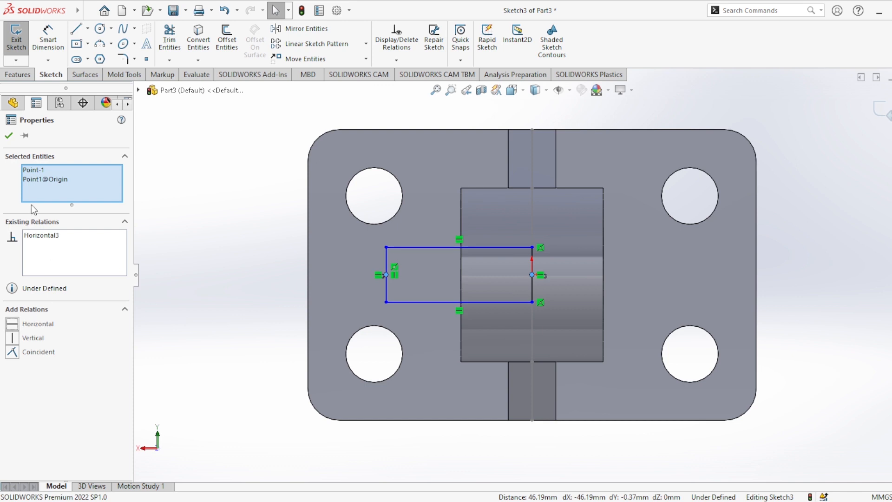
{"action": "left_click", "coordinate": [9, 136]}
Dimension the rectangle's outer vertical line with a length of 15 mm
{"action": "left_click", "coordinate": [50, 42]}
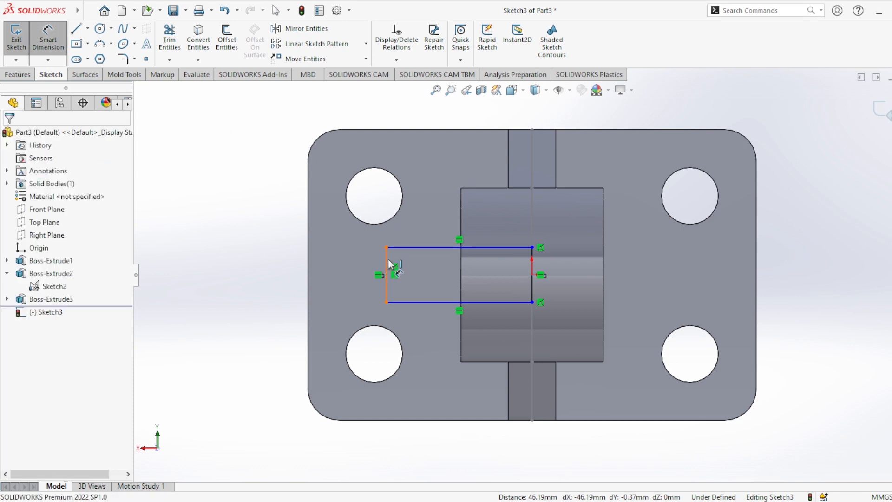
{"action": "left_click", "coordinate": [387, 274]}
{"action": "left_click", "coordinate": [352, 267]}
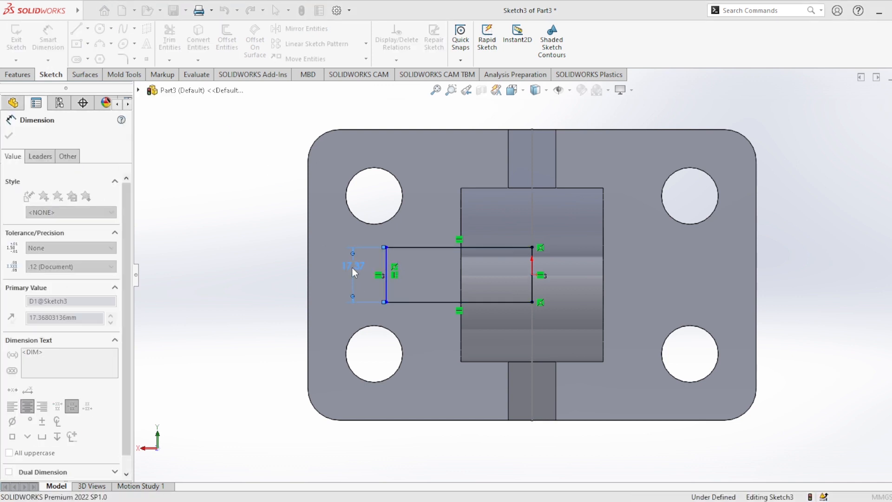
{"action": "type", "text": "15"}
{"action": "key", "text": "Return"}
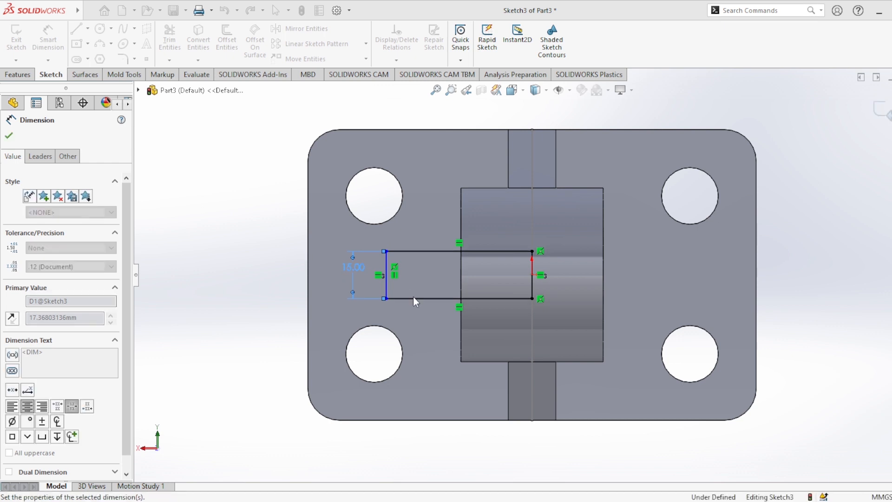
Dimension the distance from the rectangle's outer vertical line to the web's nearer side edge as 41 mm, and exit the sketch
{"action": "left_click", "coordinate": [387, 290]}
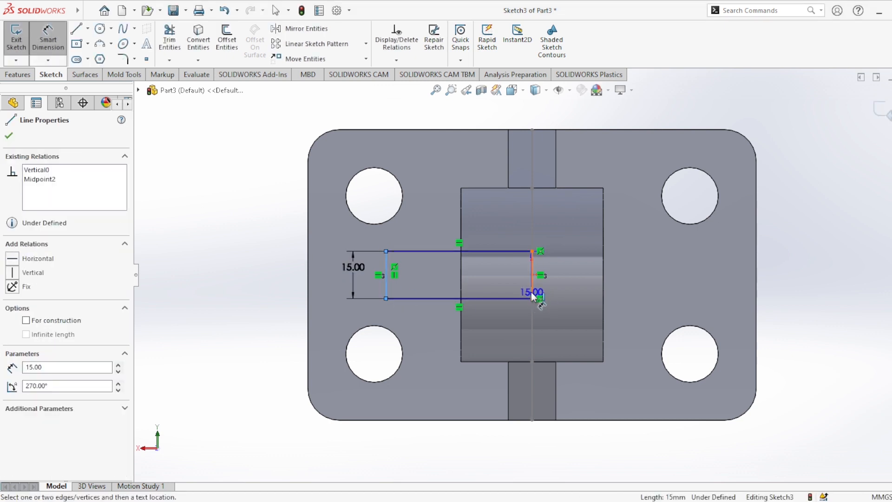
{"action": "left_click", "coordinate": [509, 374]}
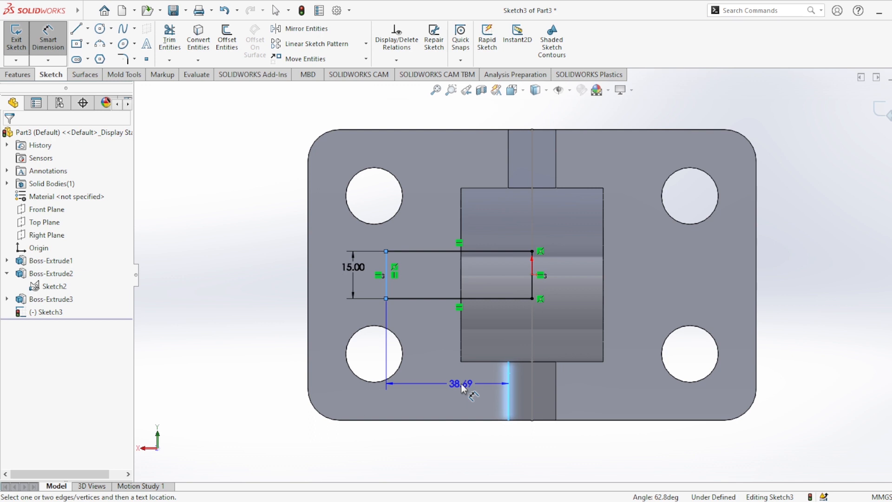
{"action": "left_click", "coordinate": [461, 384]}
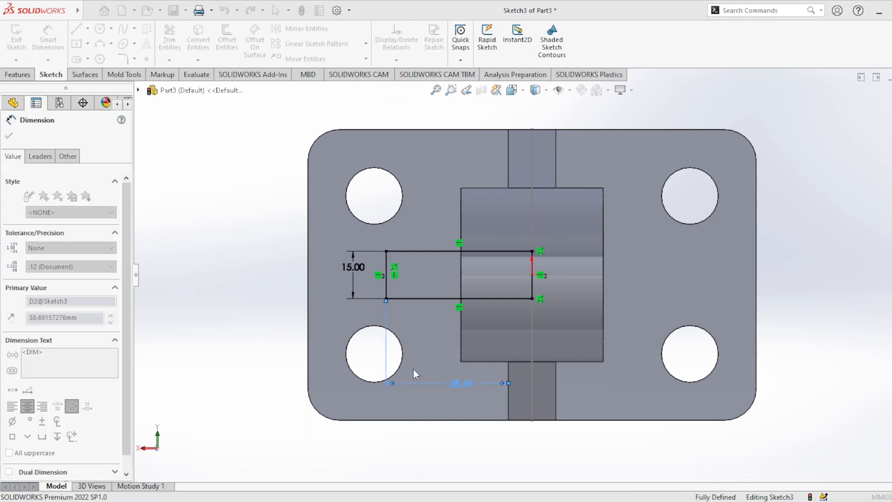
{"action": "type", "text": "41"}
{"action": "key", "text": "Return"}
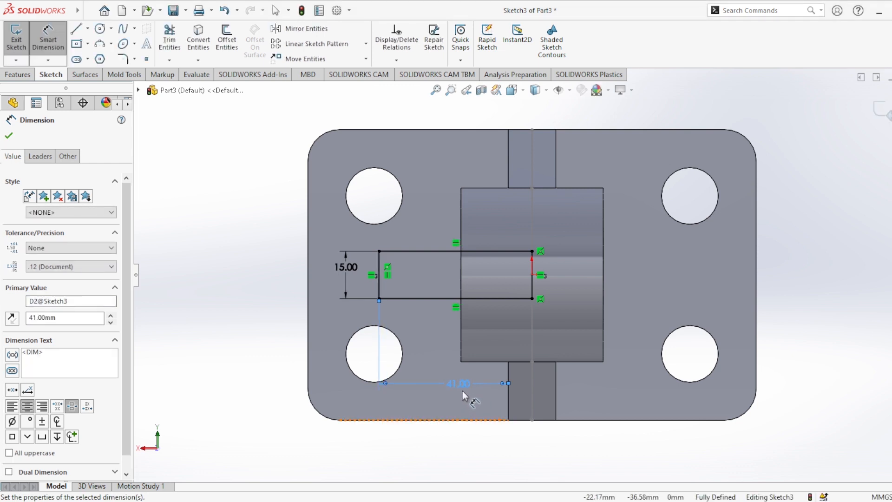
{"action": "scroll", "coordinate": [462, 391], "scroll_direction": "up", "scroll_amount": 1}
{"action": "scroll", "coordinate": [474, 403], "scroll_direction": "down", "scroll_amount": 1}
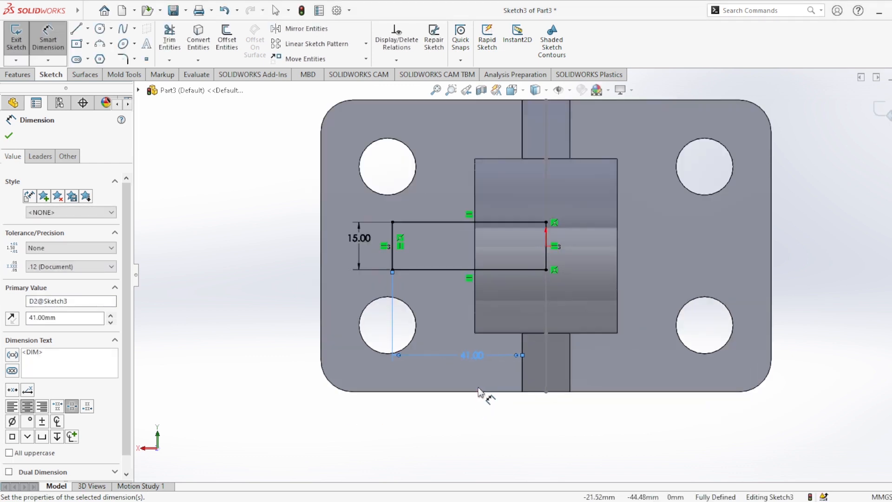
{"action": "left_click", "coordinate": [8, 136]}
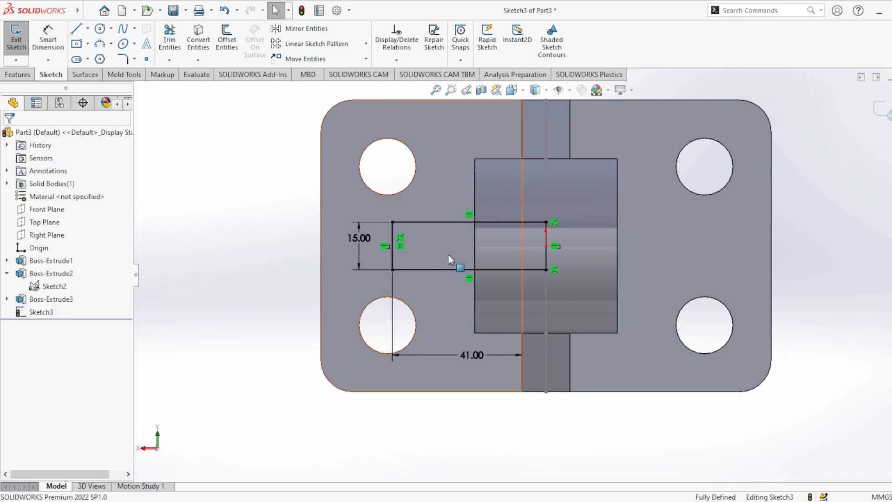
{"action": "middle_click_drag", "start_coordinate": [448, 255], "coordinate": [584, 205]}
{"action": "left_click", "coordinate": [883, 112]}
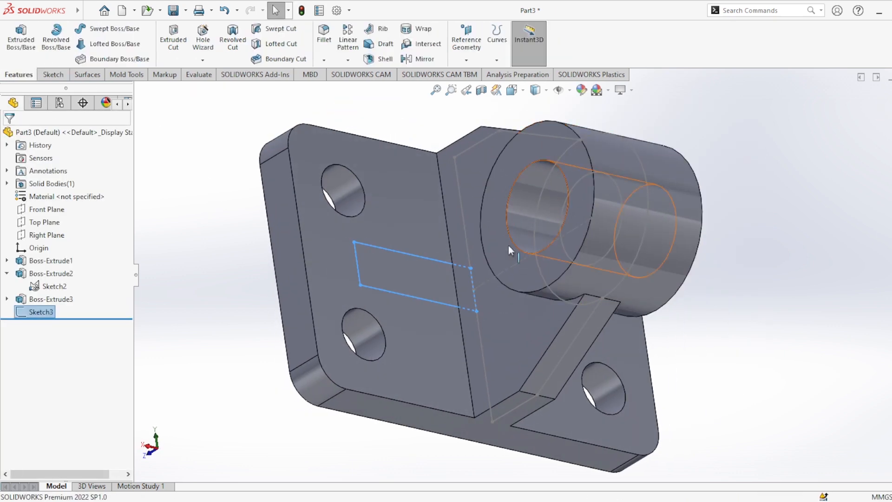
Start a sketch on the cylindrical boss's annular end face and draw a closed rectangle of lines, about 17 × 13 mm, between plate and bore
{"action": "left_click", "coordinate": [498, 236]}
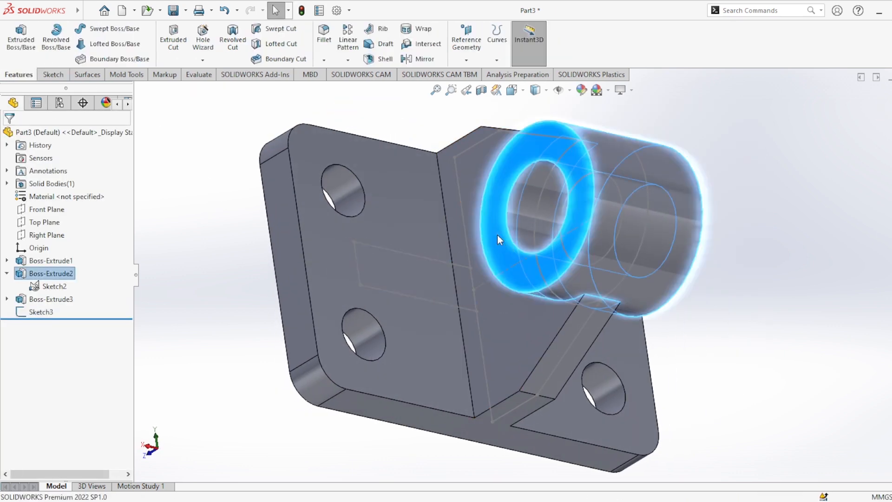
{"action": "left_click", "coordinate": [524, 216]}
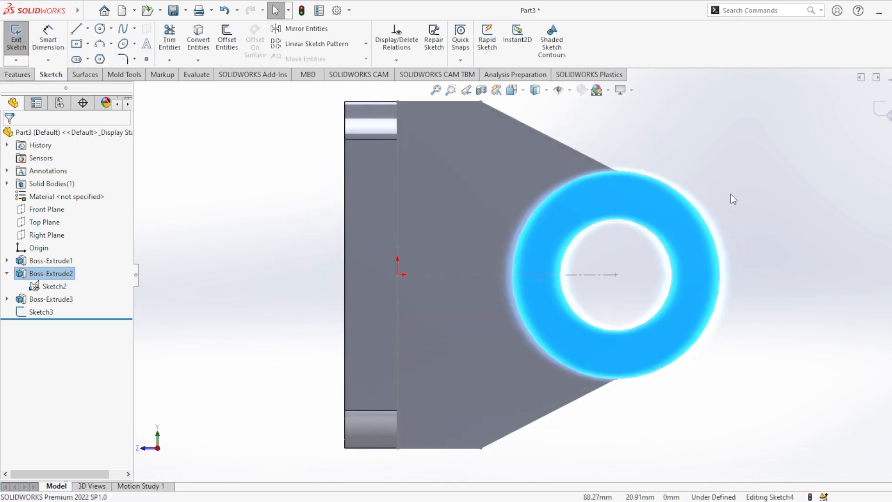
{"action": "left_click", "coordinate": [731, 195]}
{"action": "left_click", "coordinate": [77, 29]}
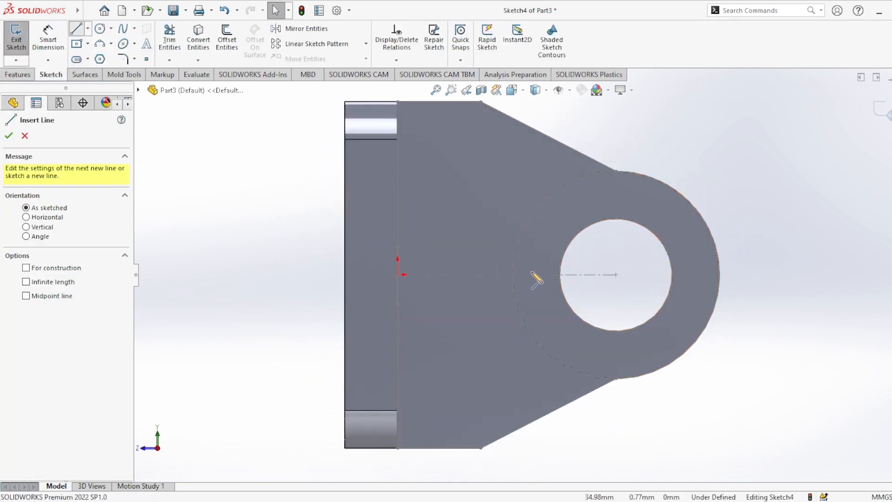
{"action": "left_click", "coordinate": [538, 253]}
{"action": "left_click", "coordinate": [537, 304]}
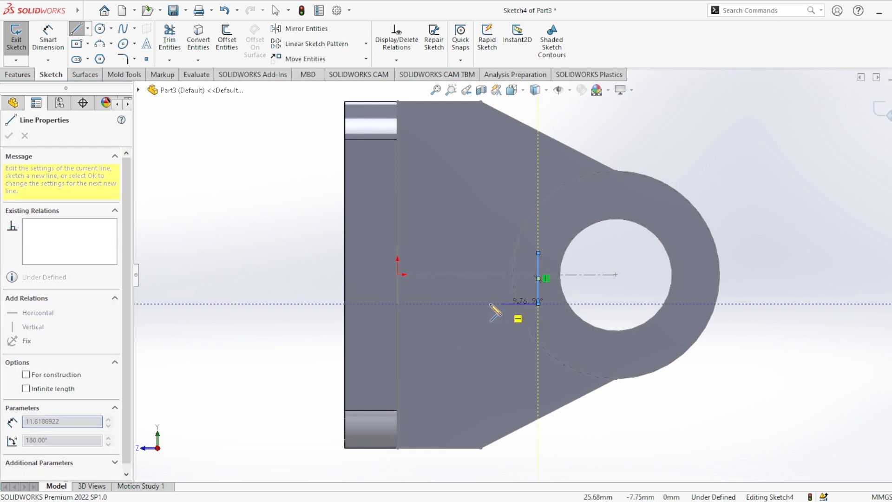
{"action": "left_click", "coordinate": [475, 304]}
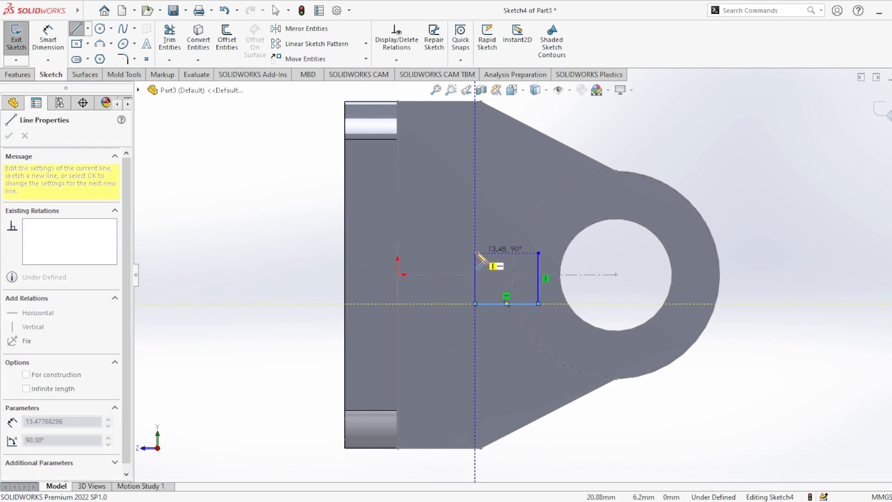
{"action": "left_click", "coordinate": [475, 254]}
{"action": "left_click", "coordinate": [538, 253]}
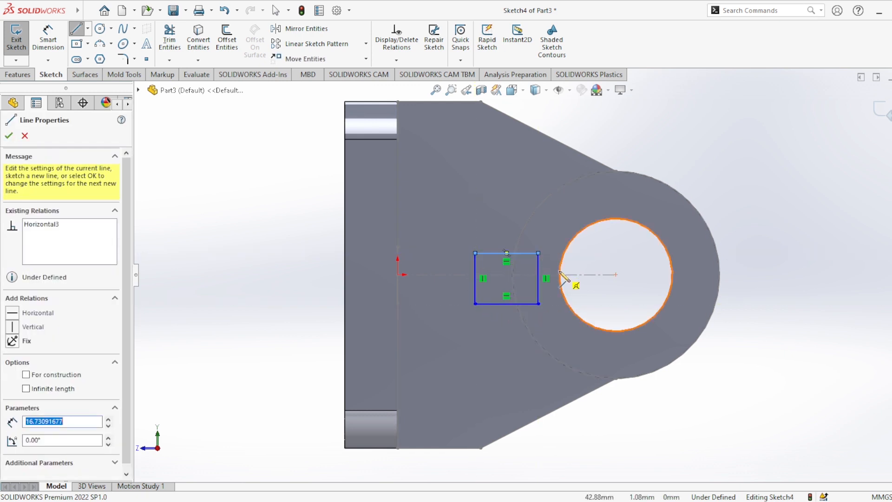
{"action": "key", "text": "Escape"}
{"action": "key", "text": "Escape"}
Dimension the length of the rectangle's vertical line nearer the plate as 15 mm
{"action": "left_click", "coordinate": [60, 43]}
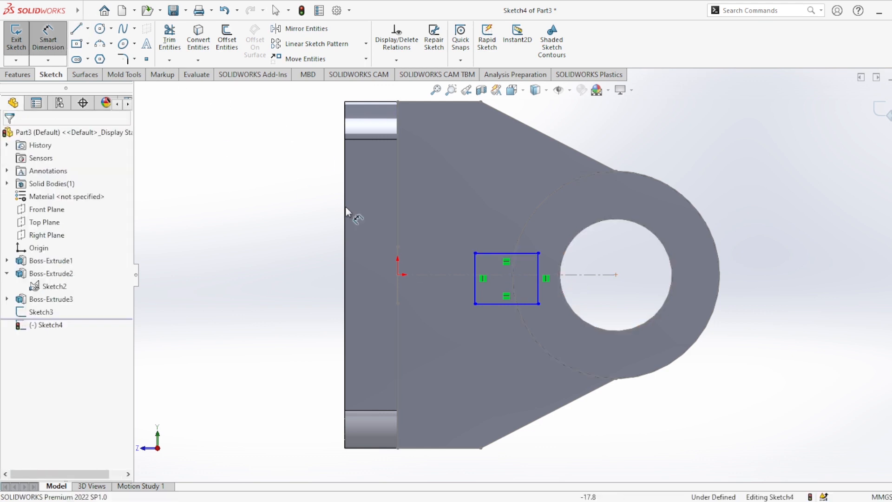
{"action": "left_click", "coordinate": [474, 264]}
{"action": "left_click", "coordinate": [450, 265]}
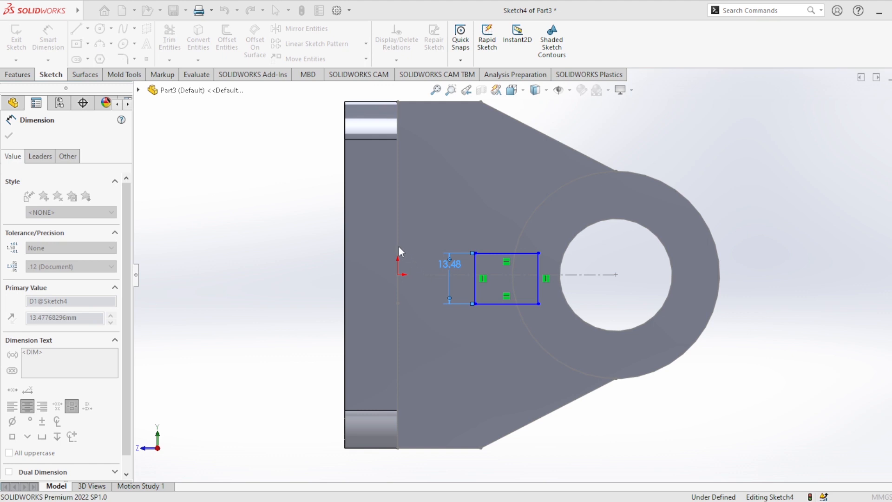
{"action": "type", "text": "15"}
{"action": "key", "text": "Return"}
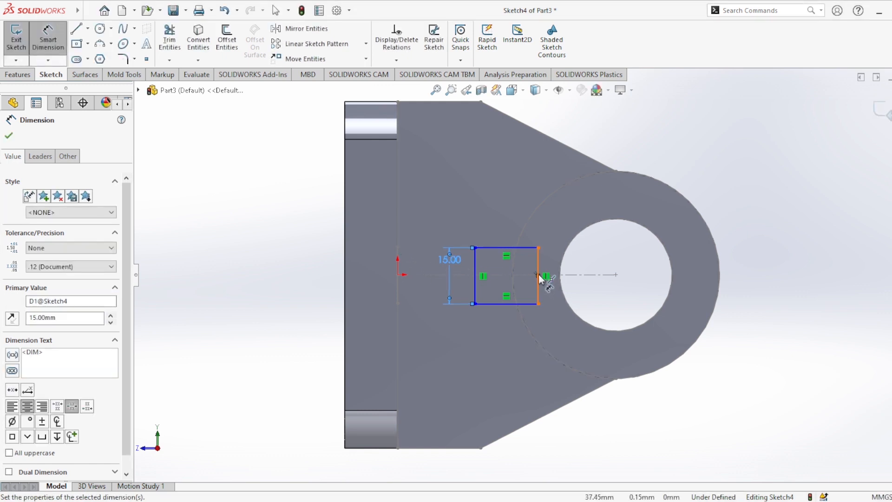
{"action": "key", "text": "Escape"}
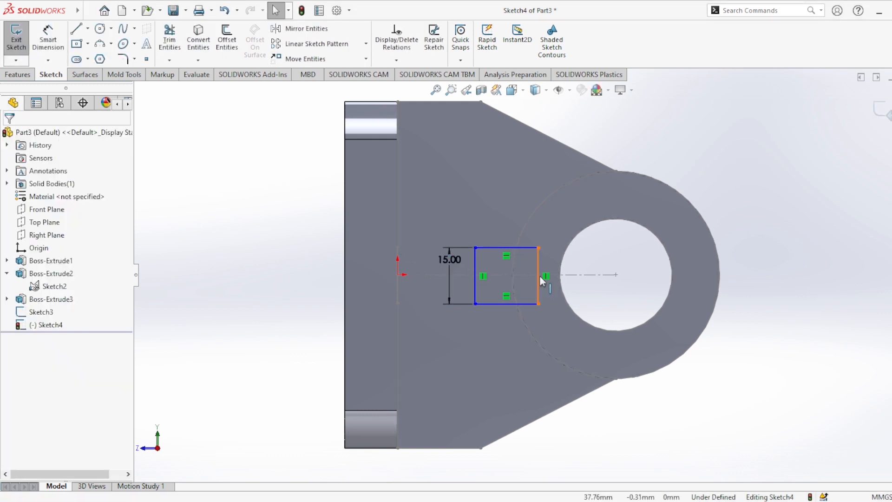
Add a Coincident relation between the midpoint of the rectangle's vertical line nearer the bore and the horizontal centre line through the origin
{"action": "left_click", "coordinate": [537, 275]}
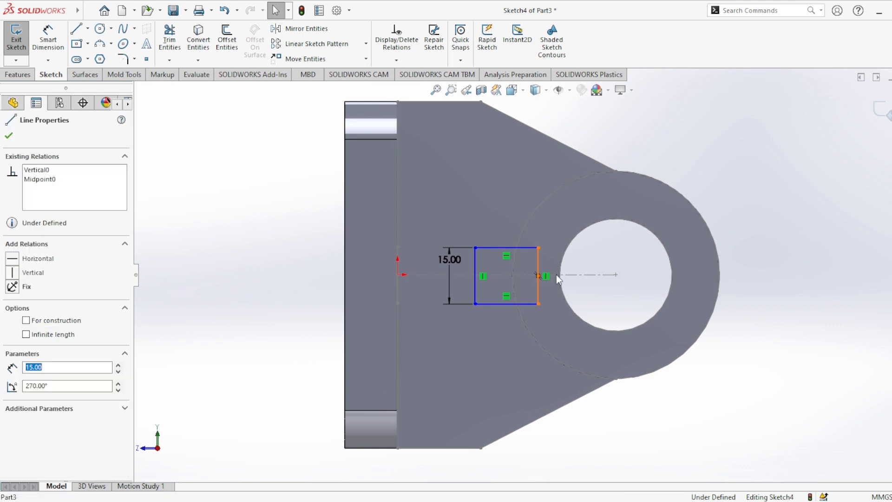
{"action": "left_click", "coordinate": [610, 277], "text": "ctrl"}
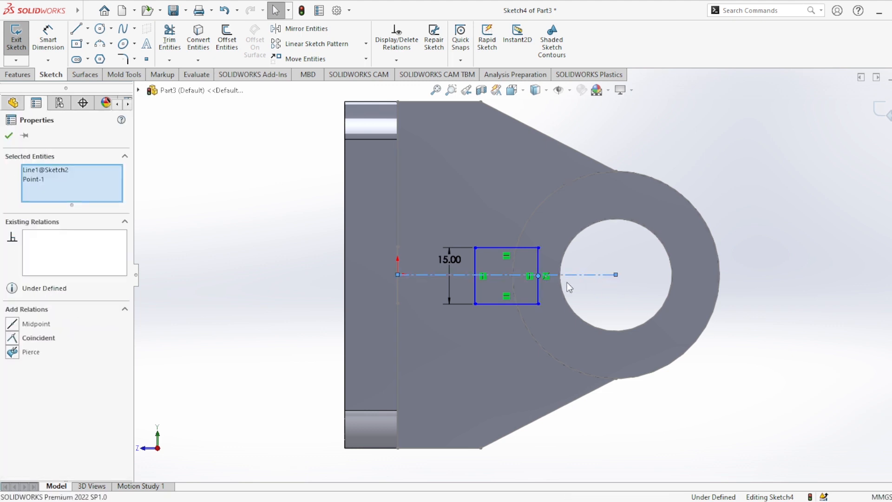
{"action": "left_click", "coordinate": [14, 338]}
{"action": "left_click", "coordinate": [9, 136]}
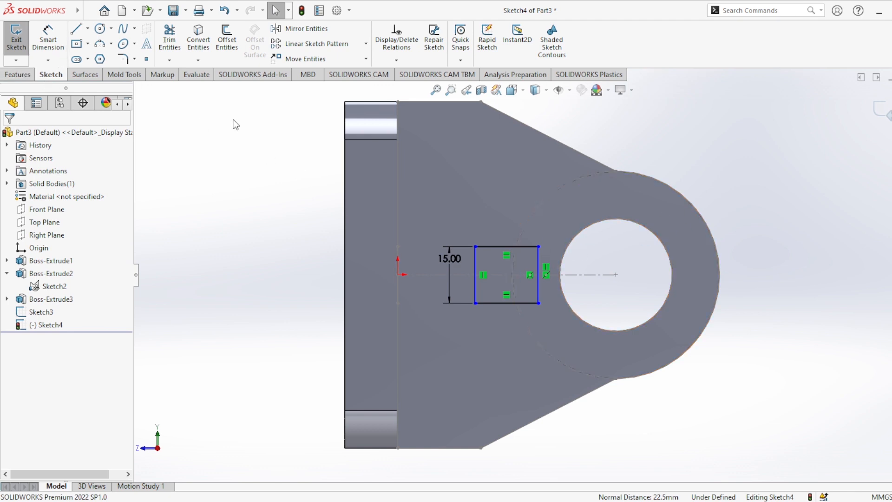
Exit the sketch and create a Projection split line from the rectangle onto the boss's outer cylindrical face
{"action": "left_click", "coordinate": [883, 114]}
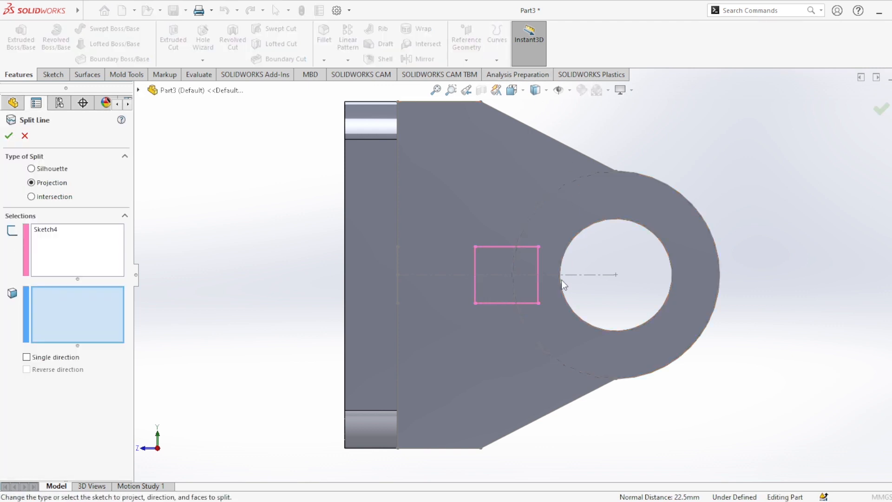
{"action": "middle_click_drag", "start_coordinate": [561, 279], "coordinate": [574, 206]}
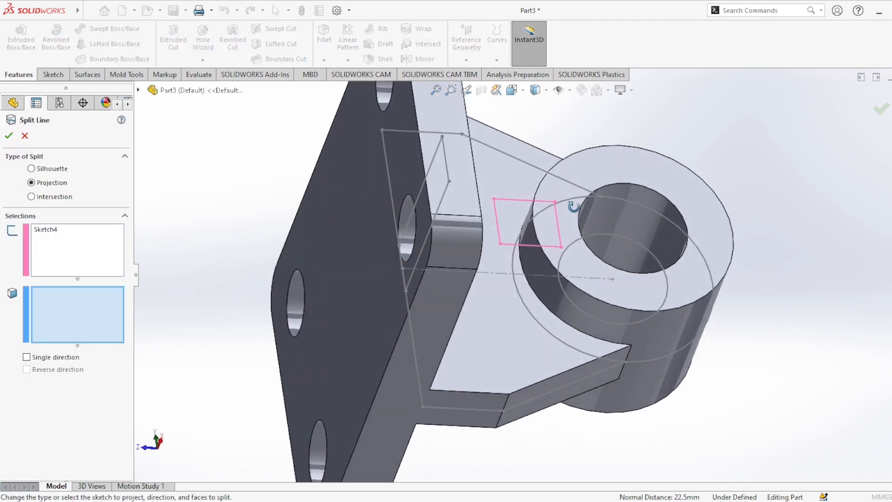
{"action": "left_click", "coordinate": [547, 271]}
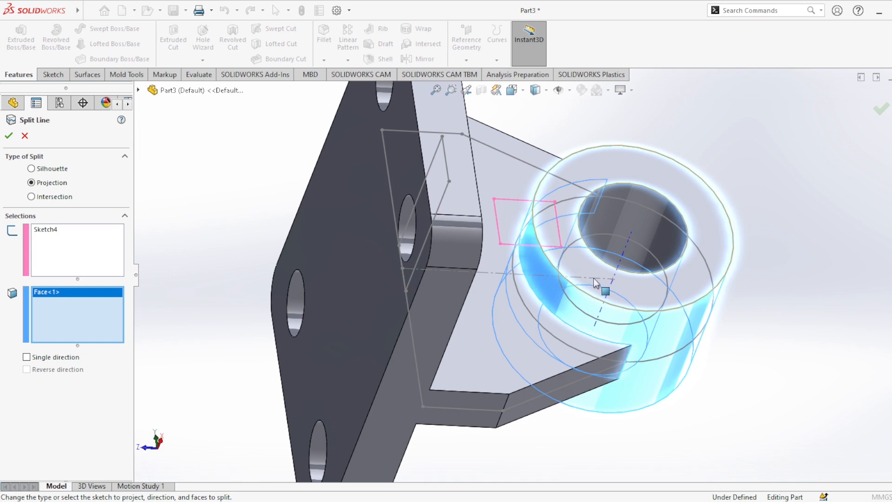
{"action": "left_click", "coordinate": [9, 136]}
Hide Sketch2, the web and boss profile sketch
{"action": "middle_click_drag", "start_coordinate": [731, 135], "coordinate": [664, 176]}
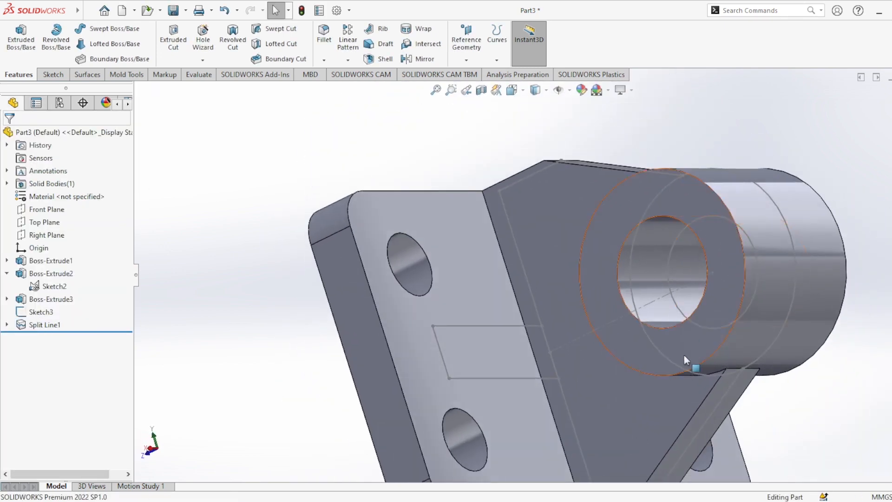
{"action": "left_click", "coordinate": [734, 384]}
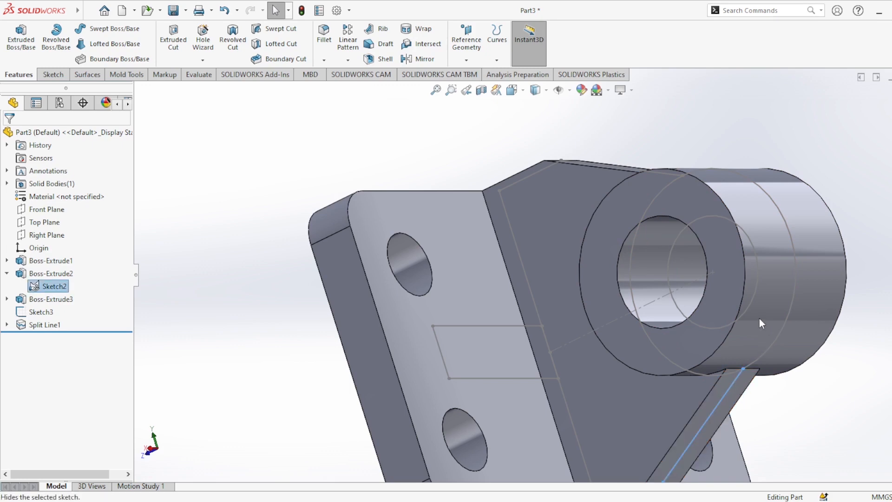
{"action": "mouse_move", "coordinate": [529, 336]}
{"action": "middle_mouse_down"}
{"action": "mouse_move", "coordinate": [566, 329]}
{"action": "mouse_move", "coordinate": [527, 332]}
{"action": "middle_mouse_up"}
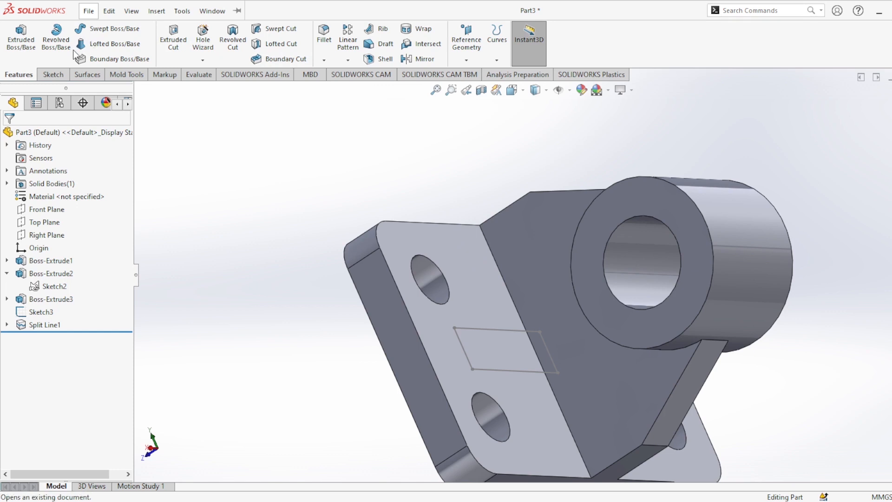
Loft a rib between the rectangle sketch on the plate and the split face on the cylindrical boss
{"action": "left_click", "coordinate": [122, 46]}
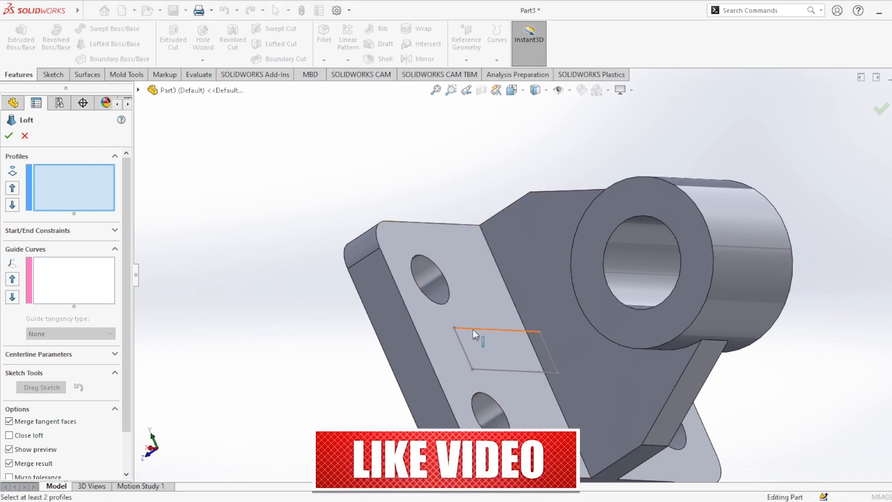
{"action": "left_click", "coordinate": [486, 327]}
{"action": "mouse_move", "coordinate": [518, 312]}
{"action": "middle_mouse_down"}
{"action": "mouse_move", "coordinate": [572, 295]}
{"action": "mouse_move", "coordinate": [620, 294]}
{"action": "mouse_move", "coordinate": [576, 285]}
{"action": "mouse_move", "coordinate": [558, 313]}
{"action": "mouse_move", "coordinate": [613, 305]}
{"action": "middle_mouse_up"}
{"action": "left_click", "coordinate": [620, 293]}
{"action": "left_click_drag", "start_coordinate": [528, 317], "coordinate": [623, 291]}
{"action": "middle_click_drag", "start_coordinate": [648, 279], "coordinate": [595, 131]}
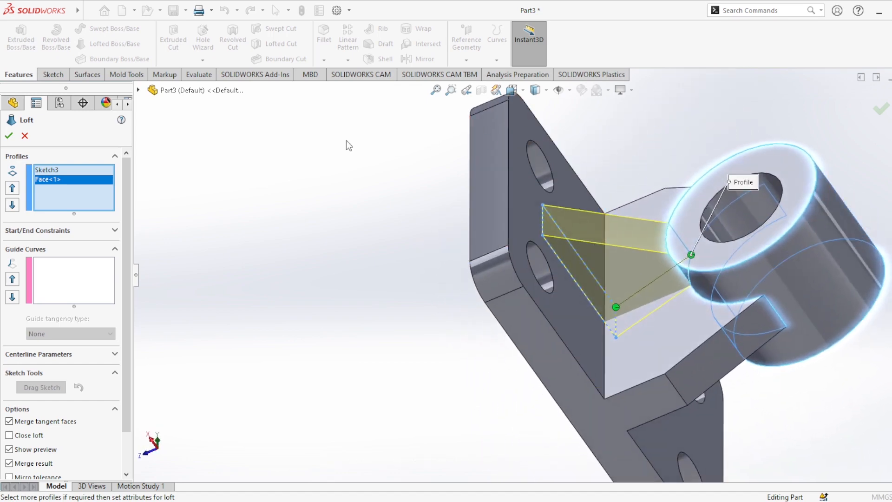
{"action": "left_click", "coordinate": [9, 137]}
Mirror the lofted rib about the Right Plane to the other side of the web
{"action": "scroll", "coordinate": [677, 329], "scroll_direction": "up", "scroll_amount": 3}
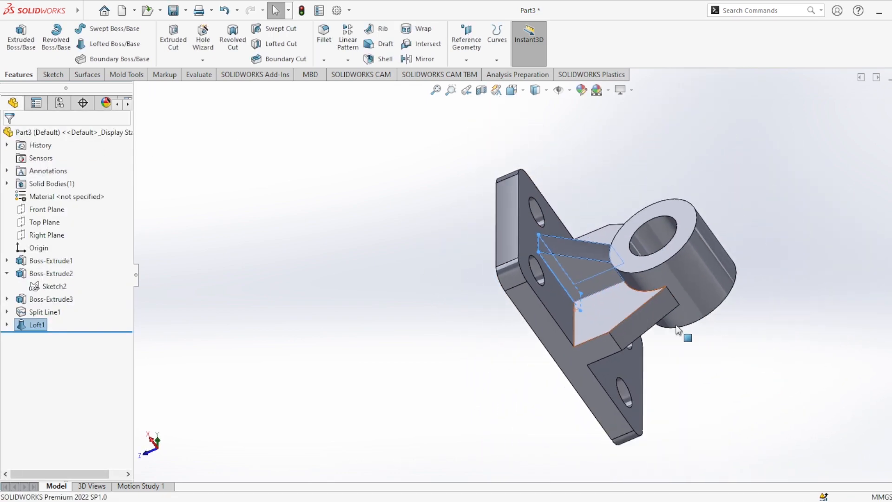
{"action": "middle_click_drag", "start_coordinate": [704, 338], "coordinate": [526, 289]}
{"action": "left_click", "coordinate": [323, 217]}
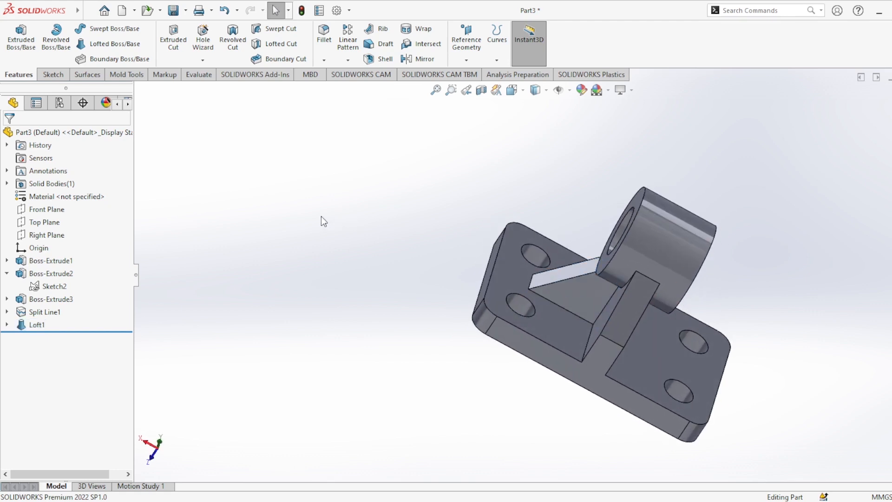
{"action": "left_click", "coordinate": [418, 59]}
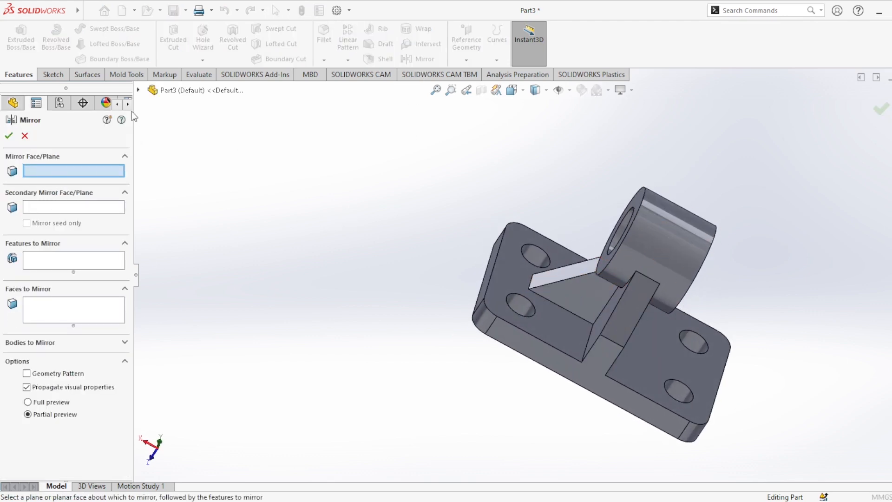
{"action": "left_click", "coordinate": [138, 90]}
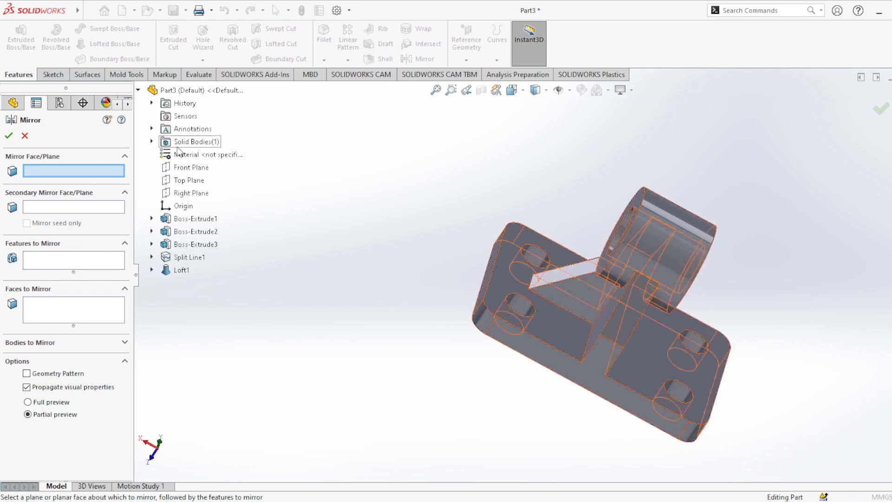
{"action": "left_click", "coordinate": [190, 194]}
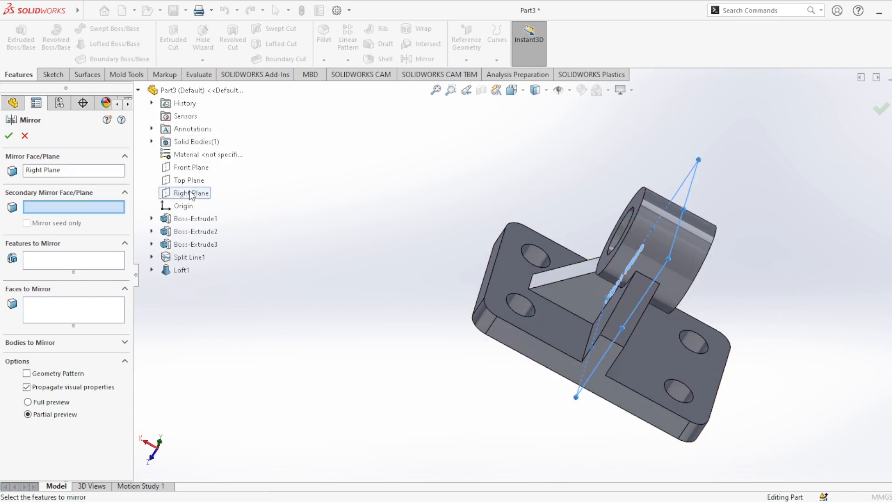
{"action": "left_click", "coordinate": [45, 311]}
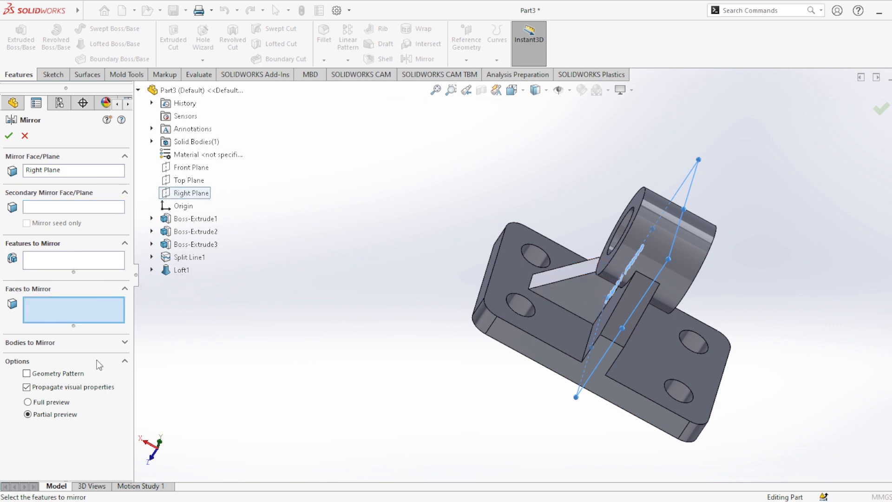
{"action": "left_click", "coordinate": [73, 263]}
{"action": "left_click", "coordinate": [180, 271]}
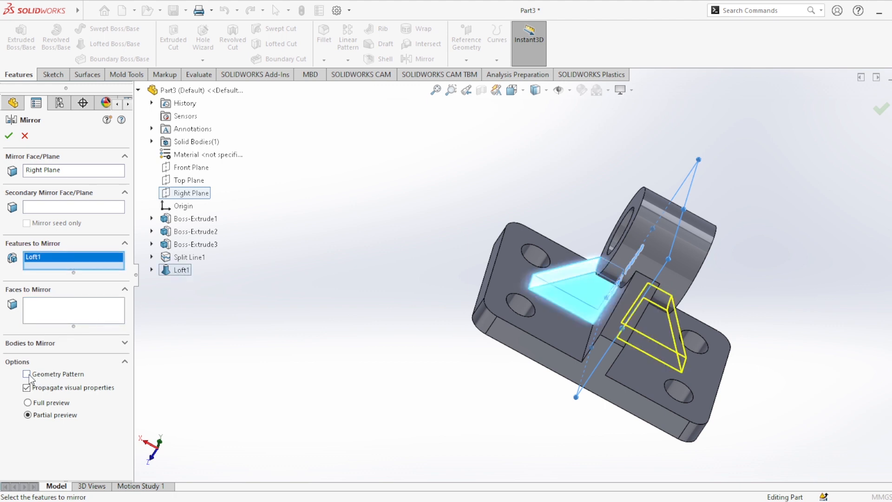
{"action": "left_click", "coordinate": [7, 138]}
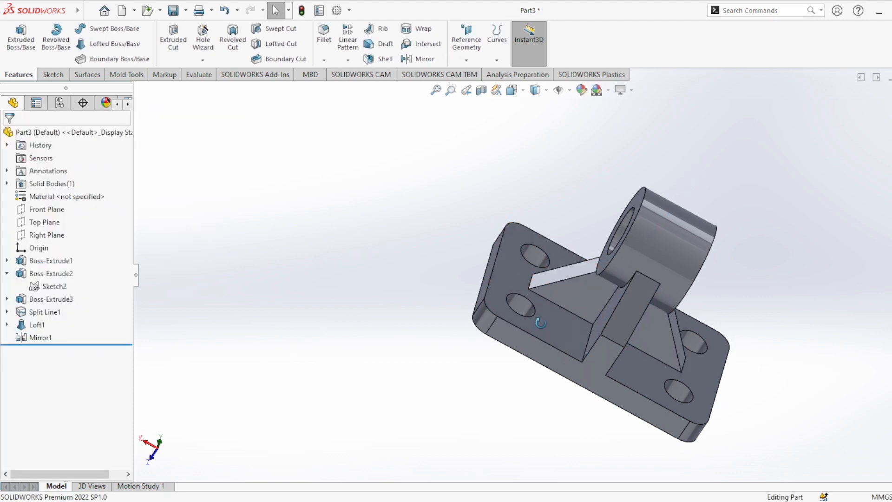
Apply the gloss blue car paint appearance to the whole bracket
{"action": "middle_click_drag", "start_coordinate": [541, 322], "coordinate": [507, 300]}
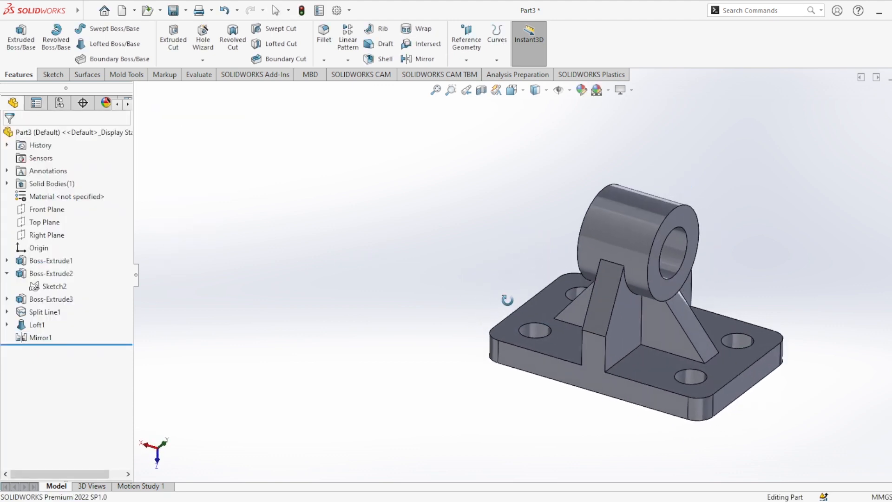
{"action": "scroll", "coordinate": [709, 305], "scroll_direction": "up", "scroll_amount": 2}
{"action": "scroll", "coordinate": [695, 304], "scroll_direction": "down", "scroll_amount": 2}
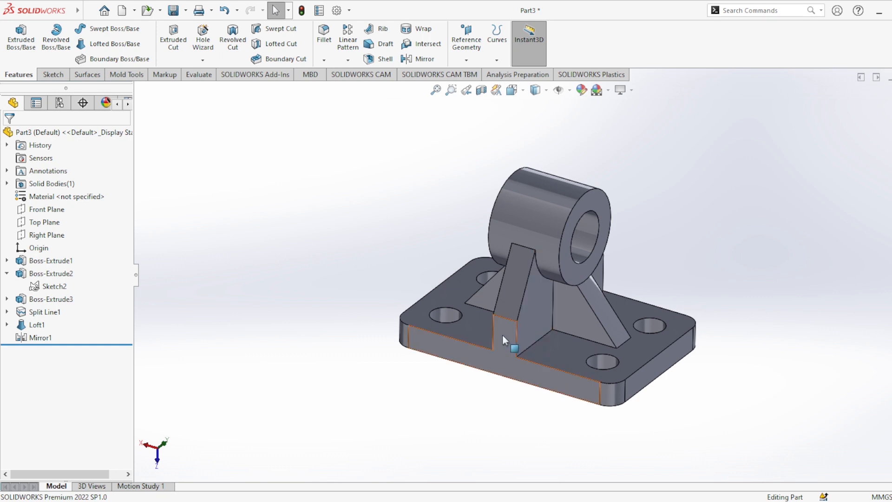
{"action": "middle_click_drag", "start_coordinate": [503, 335], "coordinate": [551, 367]}
{"action": "left_click", "coordinate": [890, 175]}
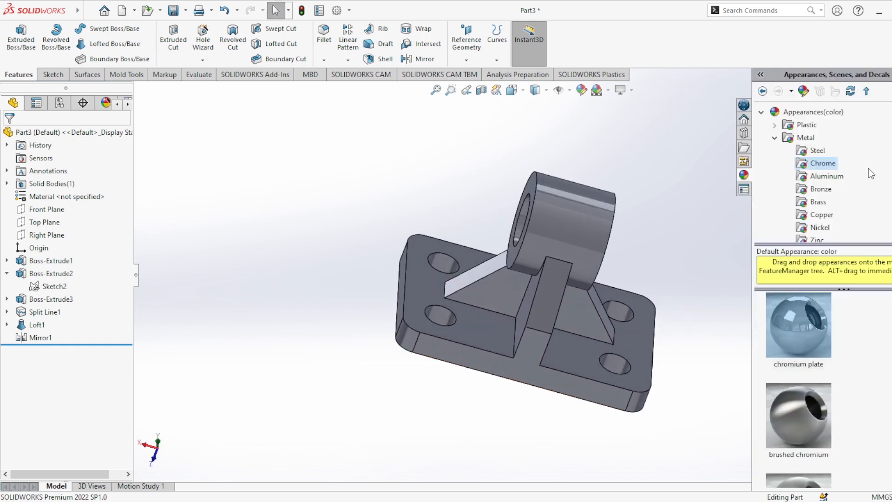
{"action": "scroll", "coordinate": [825, 168], "scroll_direction": "down", "scroll_amount": 6}
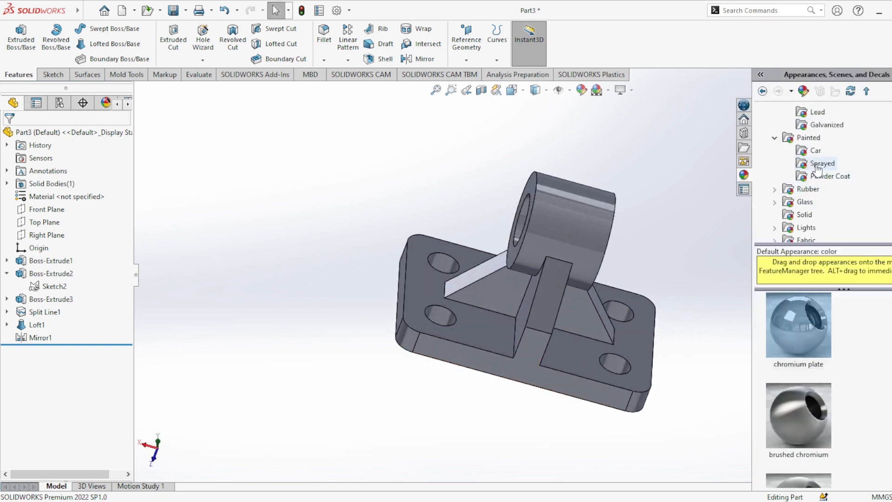
{"action": "scroll", "coordinate": [810, 178], "scroll_direction": "down", "scroll_amount": 2}
{"action": "scroll", "coordinate": [803, 194], "scroll_direction": "up", "scroll_amount": 2}
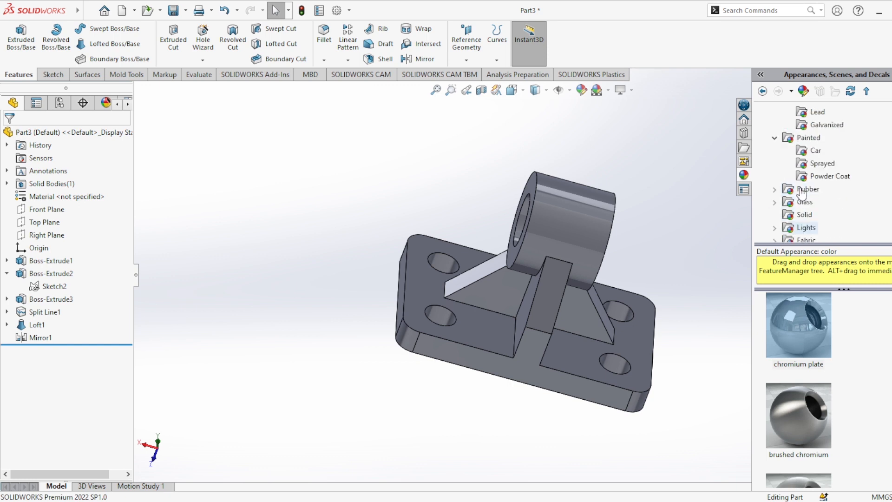
{"action": "left_click", "coordinate": [814, 151]}
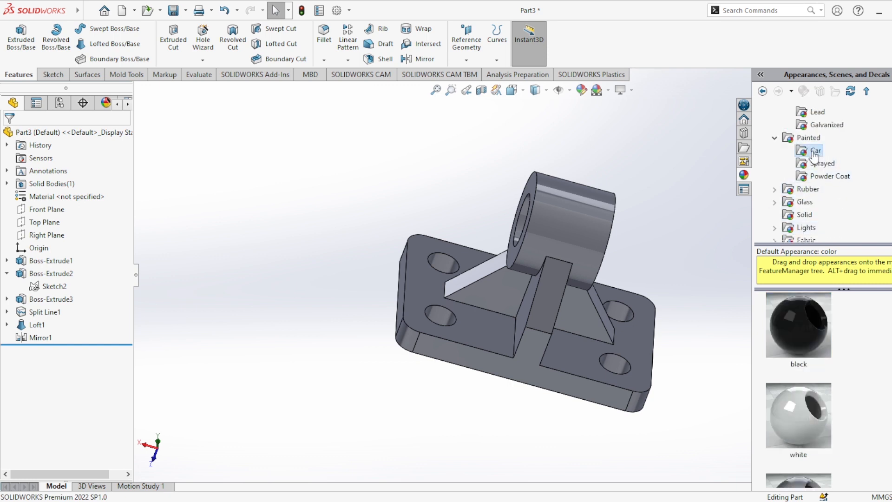
{"action": "scroll", "coordinate": [807, 328], "scroll_direction": "down", "scroll_amount": 5}
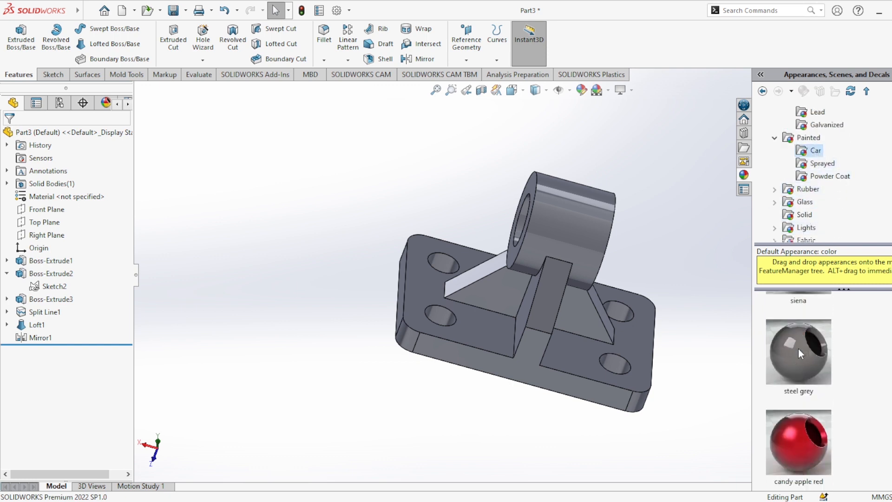
{"action": "scroll", "coordinate": [801, 361], "scroll_direction": "down", "scroll_amount": 5}
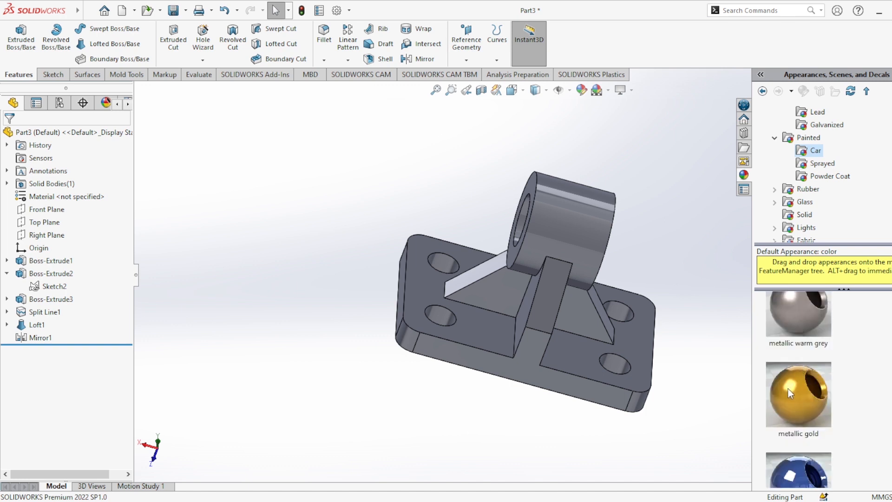
{"action": "double_click", "coordinate": [790, 348]}
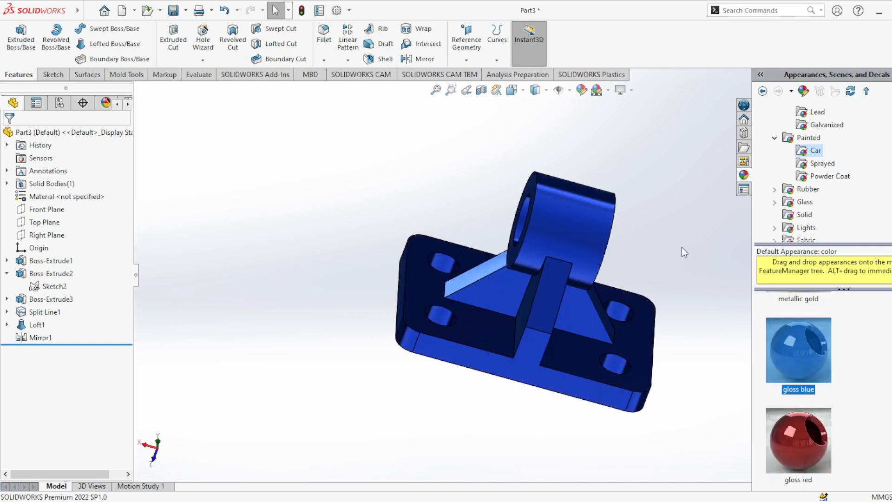
{"action": "left_click", "coordinate": [682, 248]}
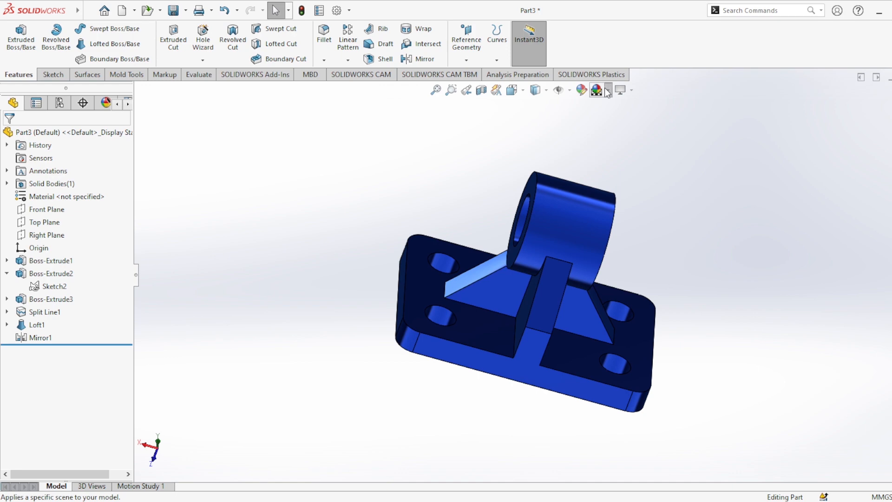
Change the background scene to plain white
{"action": "left_click", "coordinate": [631, 158]}
{"action": "middle_click_drag", "start_coordinate": [639, 331], "coordinate": [598, 343]}
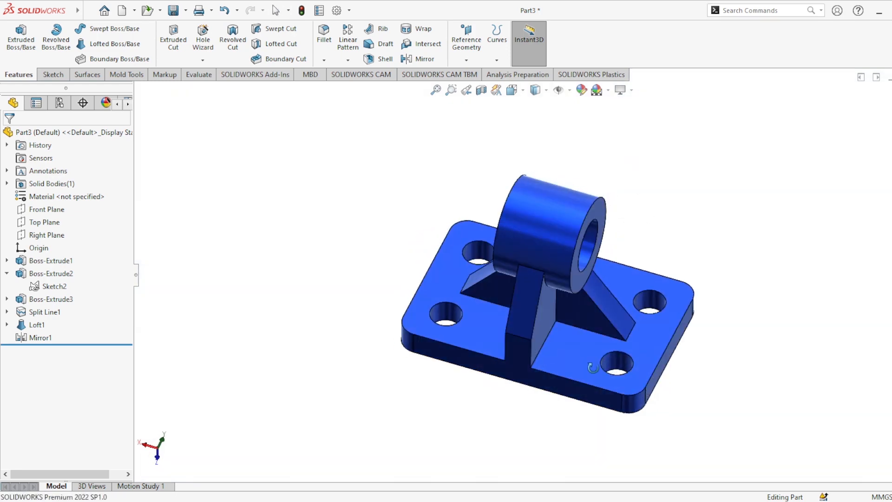
Apply the chromium plate appearance to the boss's bore and both of its annular end faces
{"action": "scroll", "coordinate": [591, 251], "scroll_direction": "down", "scroll_amount": 10}
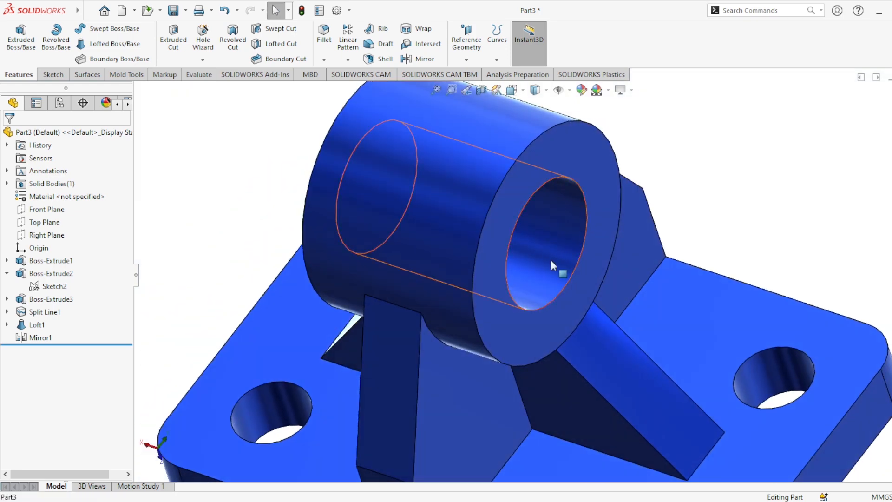
{"action": "left_click", "coordinate": [551, 260]}
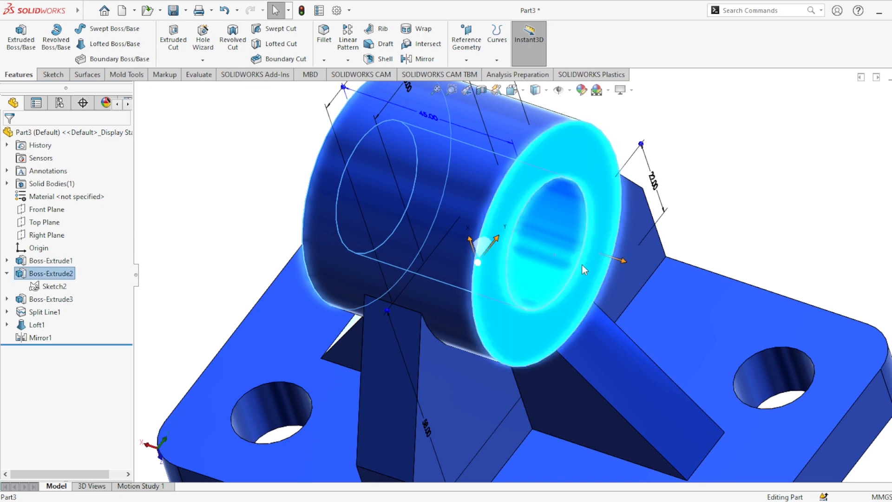
{"action": "middle_click_drag", "start_coordinate": [582, 264], "coordinate": [654, 318]}
{"action": "left_click", "coordinate": [490, 141]}
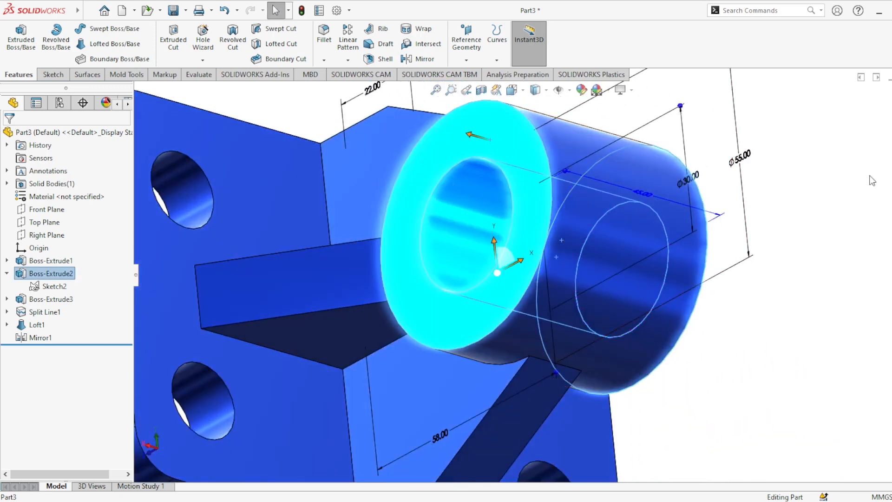
{"action": "key", "text": "ctrl+F1"}
{"action": "scroll", "coordinate": [832, 167], "scroll_direction": "up", "scroll_amount": 4}
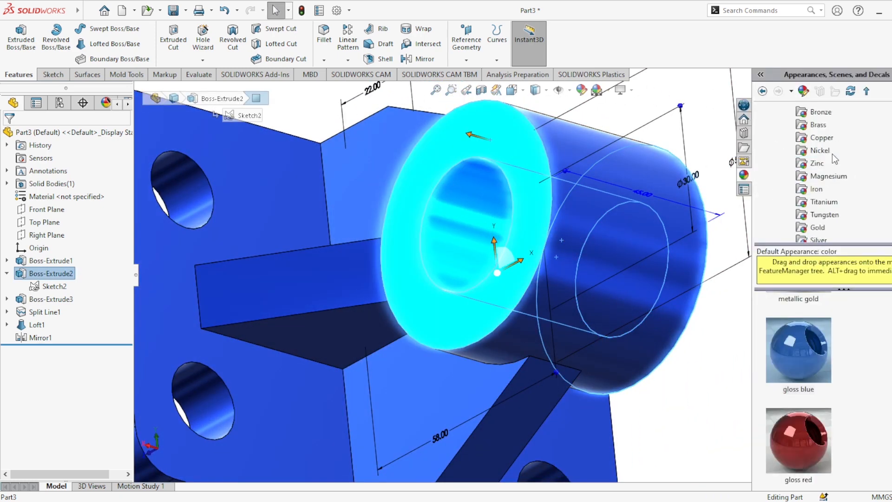
{"action": "scroll", "coordinate": [832, 160], "scroll_direction": "up", "scroll_amount": 2}
{"action": "left_click", "coordinate": [823, 163]}
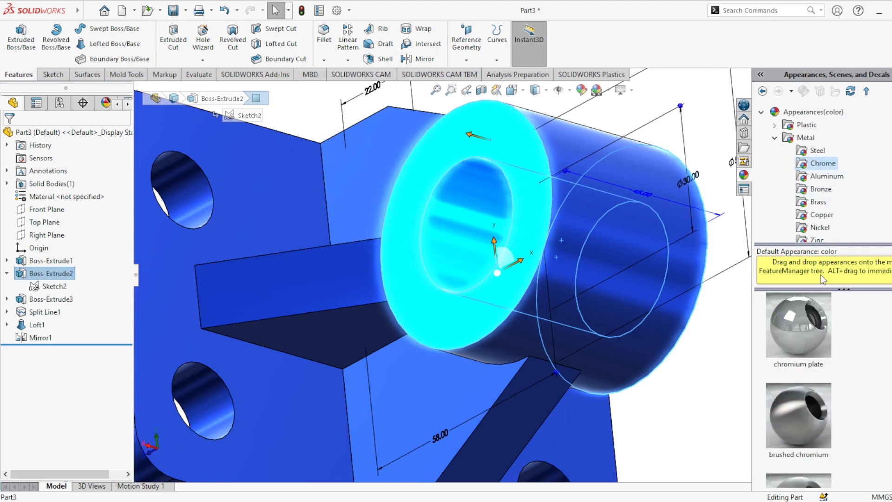
{"action": "double_click", "coordinate": [812, 317]}
{"action": "key", "text": "f"}
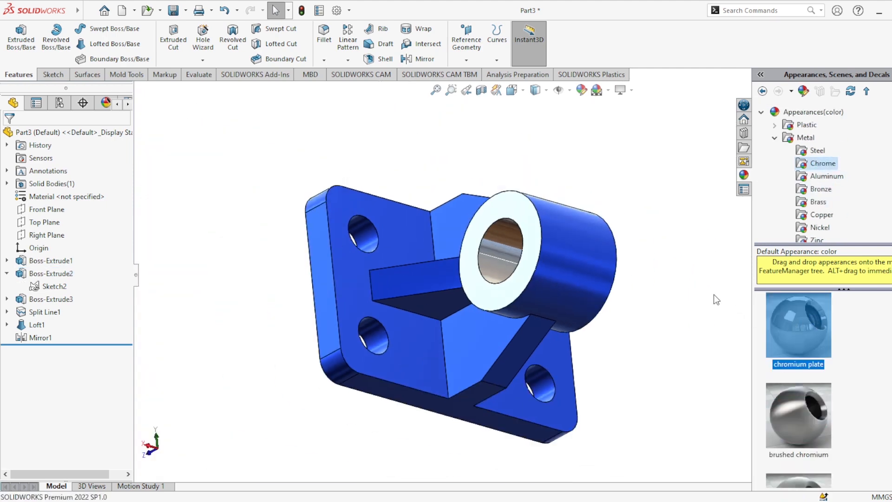
Apply the chromium plate appearance to the inner faces of the four mounting holes in the plate
{"action": "middle_click_drag", "start_coordinate": [634, 318], "coordinate": [576, 290]}
{"action": "scroll", "coordinate": [592, 286], "scroll_direction": "up", "scroll_amount": 3}
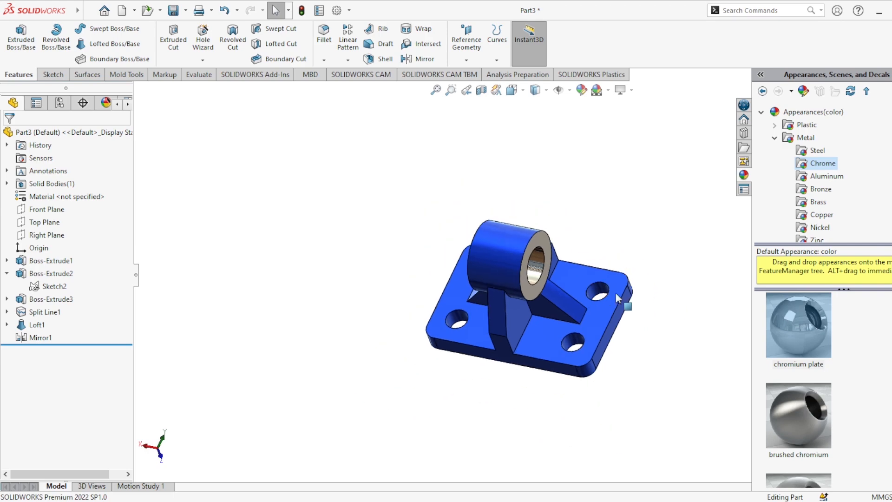
{"action": "scroll", "coordinate": [614, 297], "scroll_direction": "down", "scroll_amount": 5}
{"action": "left_click", "coordinate": [593, 291]}
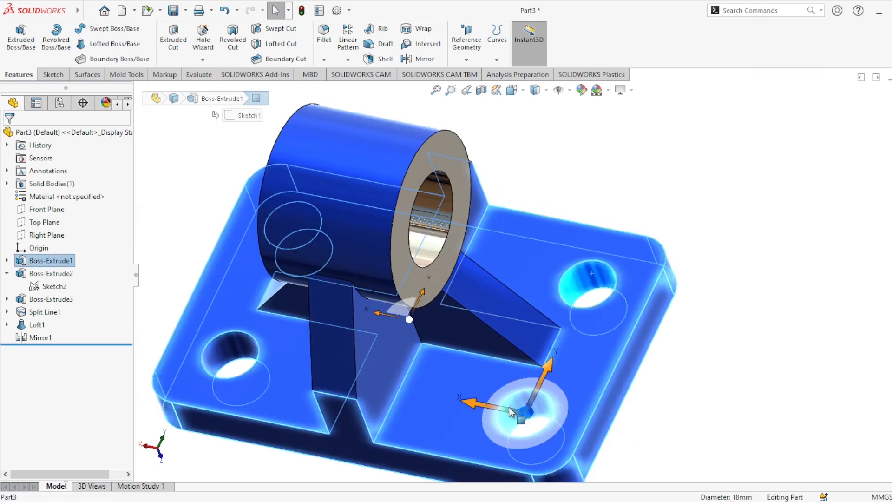
{"action": "middle_click_drag", "start_coordinate": [230, 342], "coordinate": [280, 245]}
{"action": "left_click", "coordinate": [273, 211]}
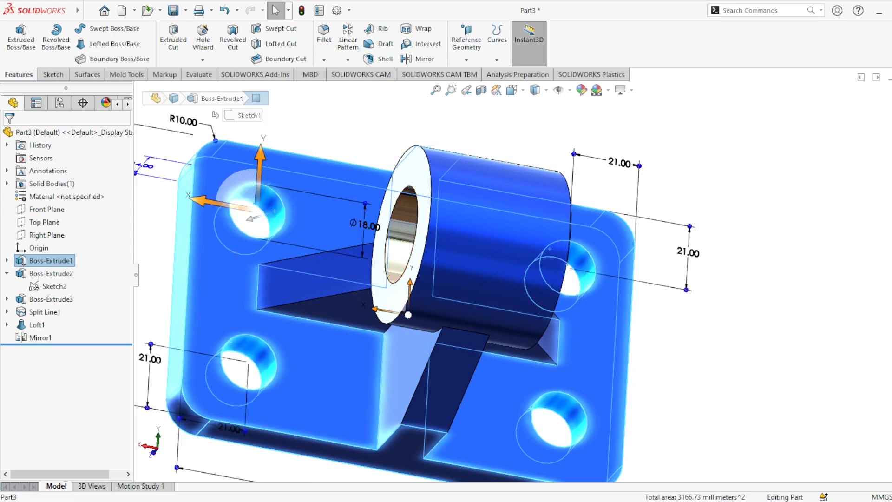
{"action": "key", "text": "ctrl+F1"}
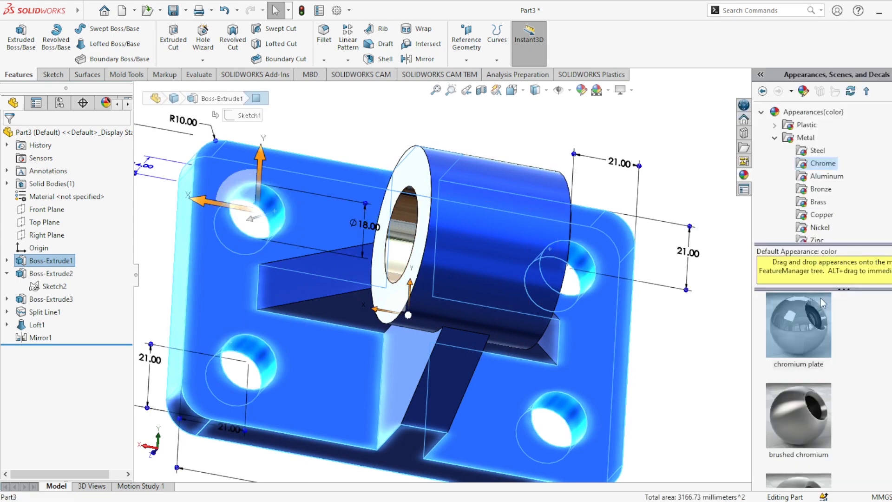
{"action": "left_click", "coordinate": [687, 310]}
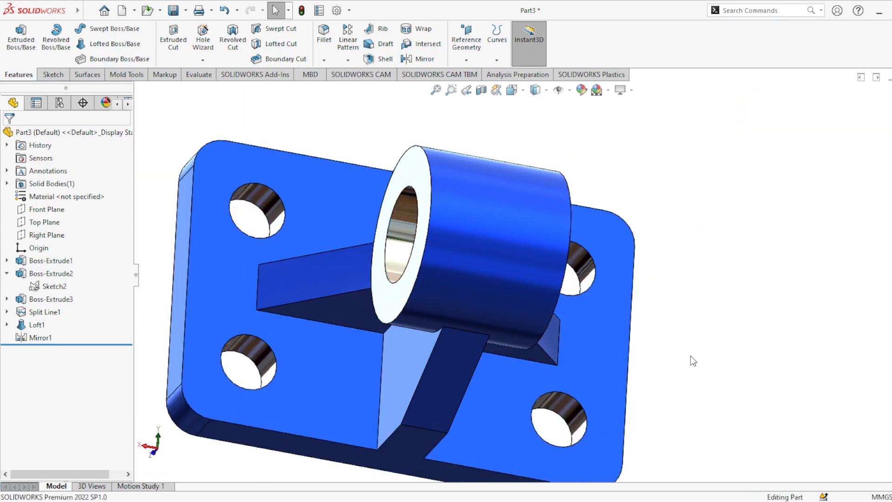